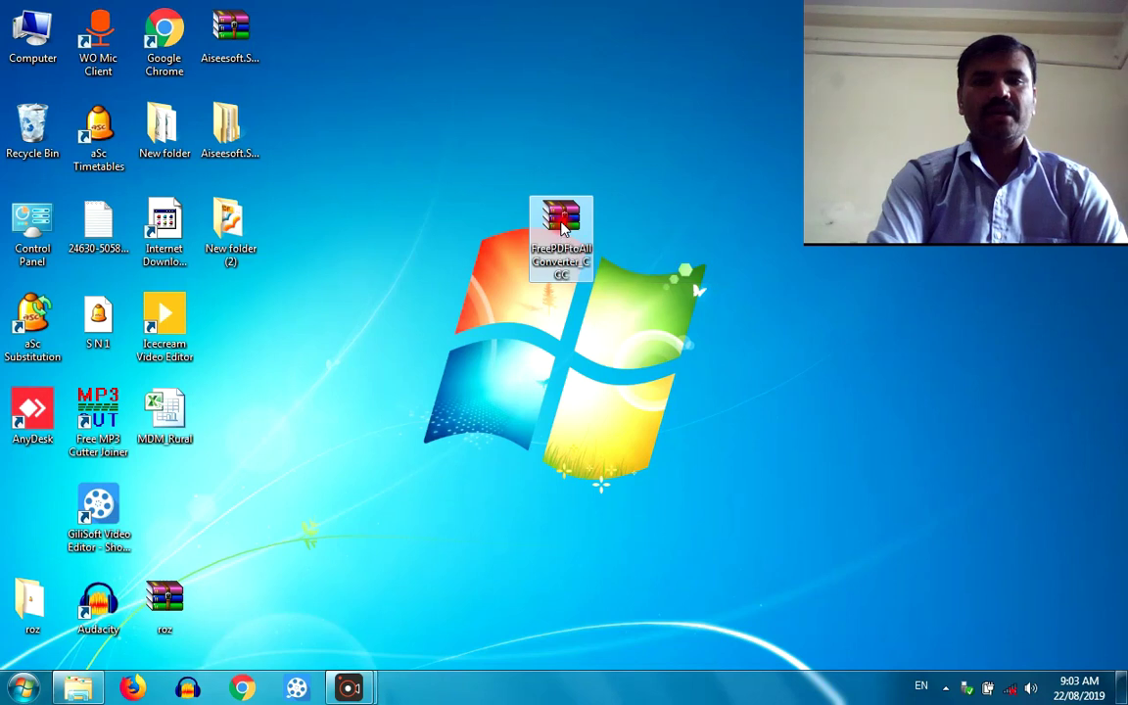
Open the FreePDFtoAllConverter_CCC archive from the desktop and run its installer, entering the archive password
double_click(564, 227)
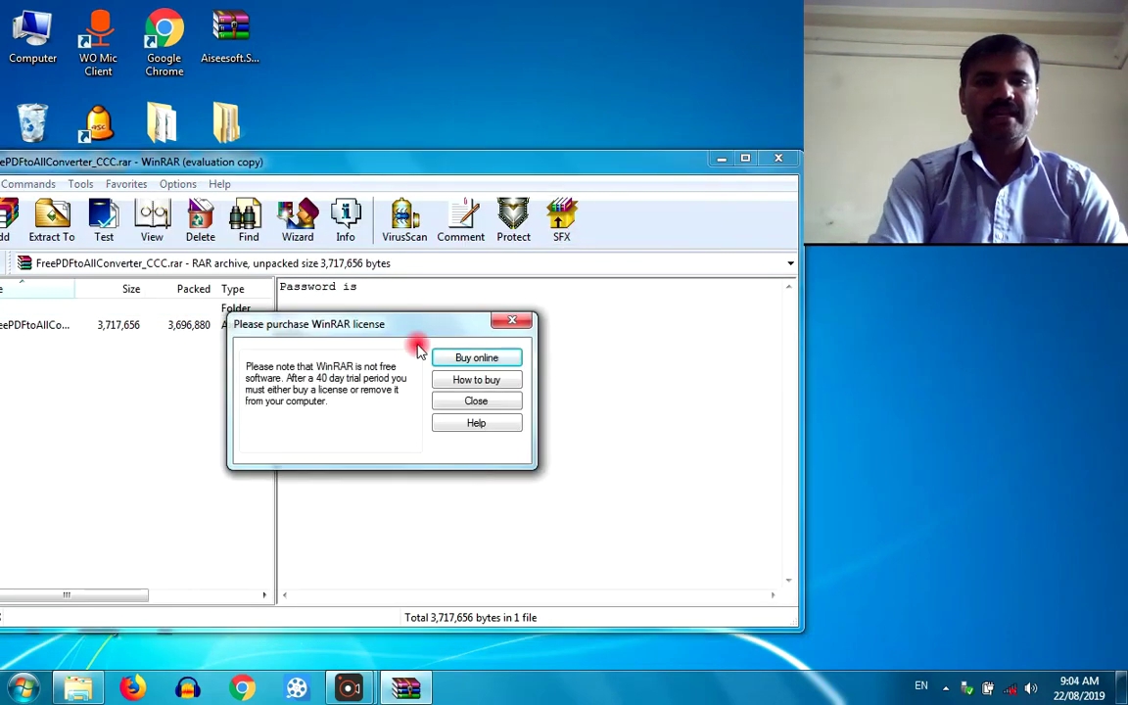
click(476, 400)
drag(461, 161, 713, 143)
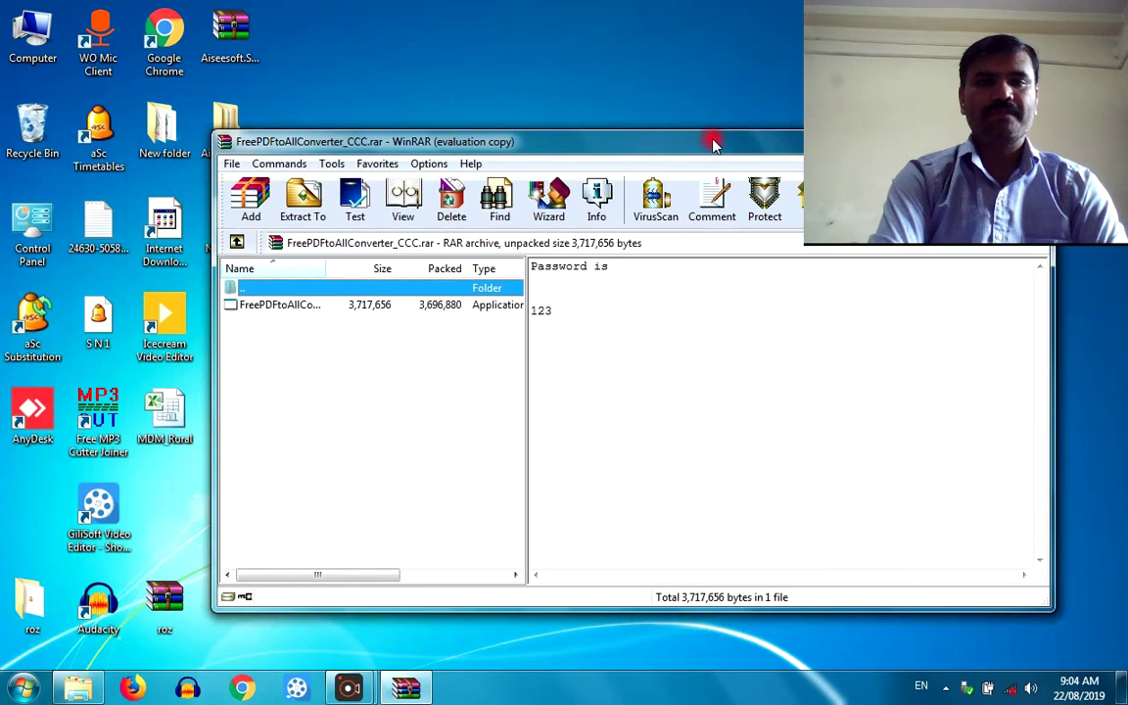
double_click(277, 305)
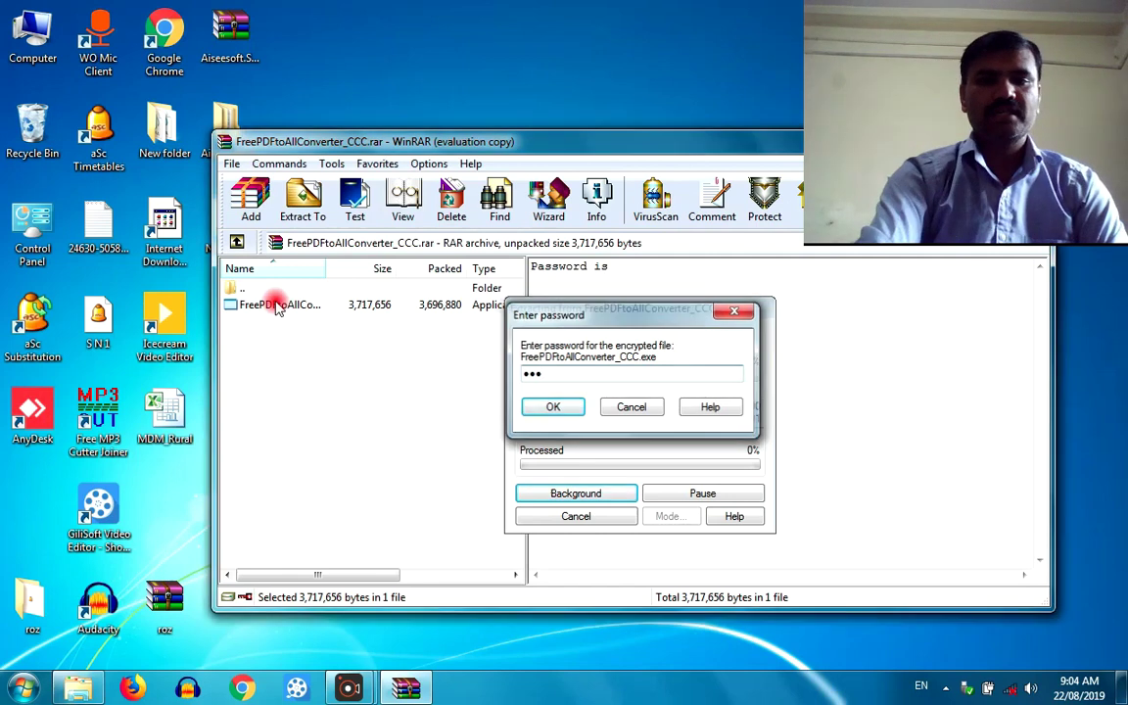
key(Return)
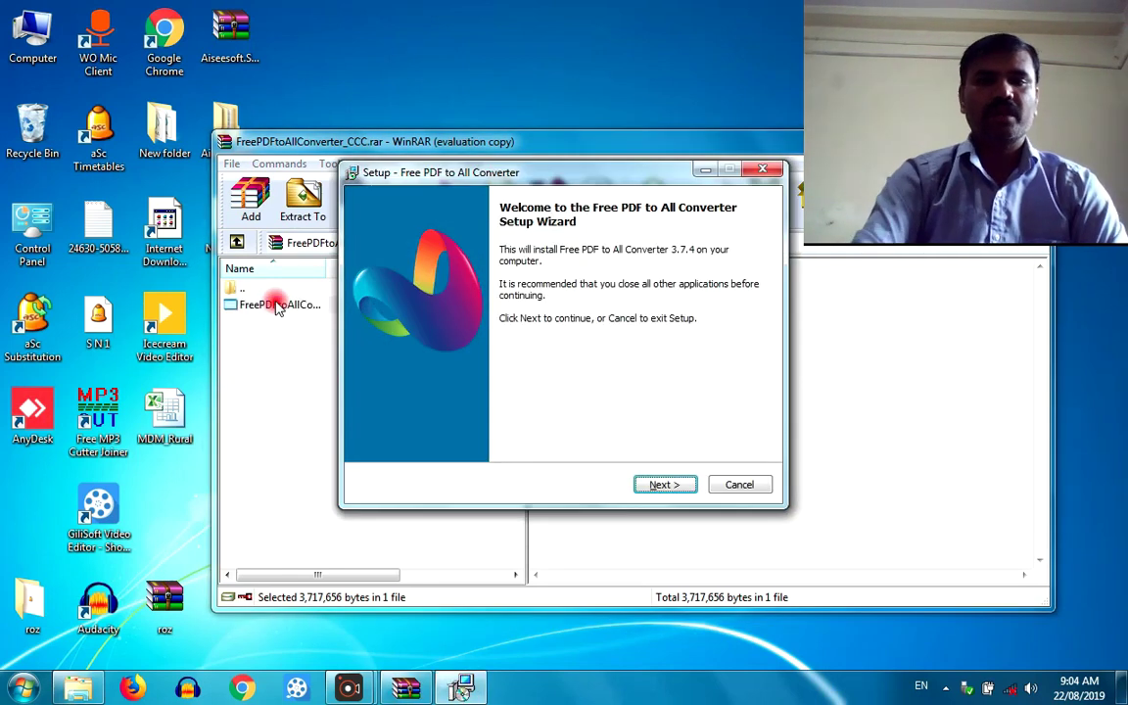
Accept the licence agreement and install Free PDF to All Converter in the default C:\Program Files folder
key(Return)
click(409, 433)
click(663, 486)
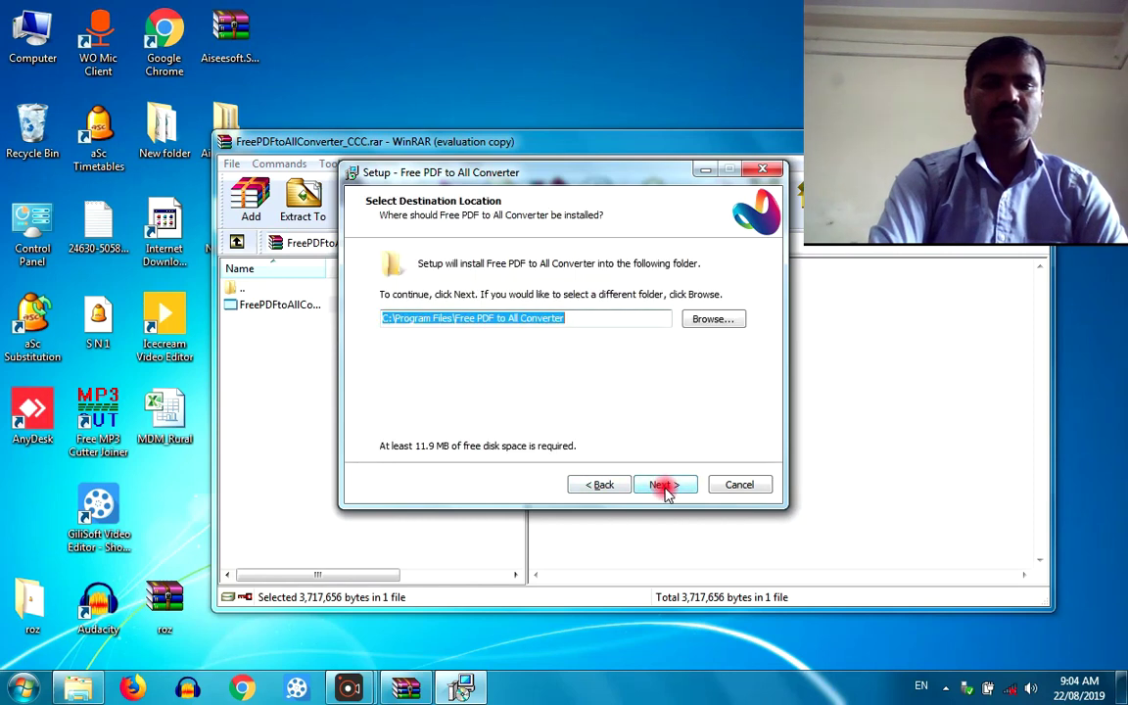
click(665, 486)
click(665, 486)
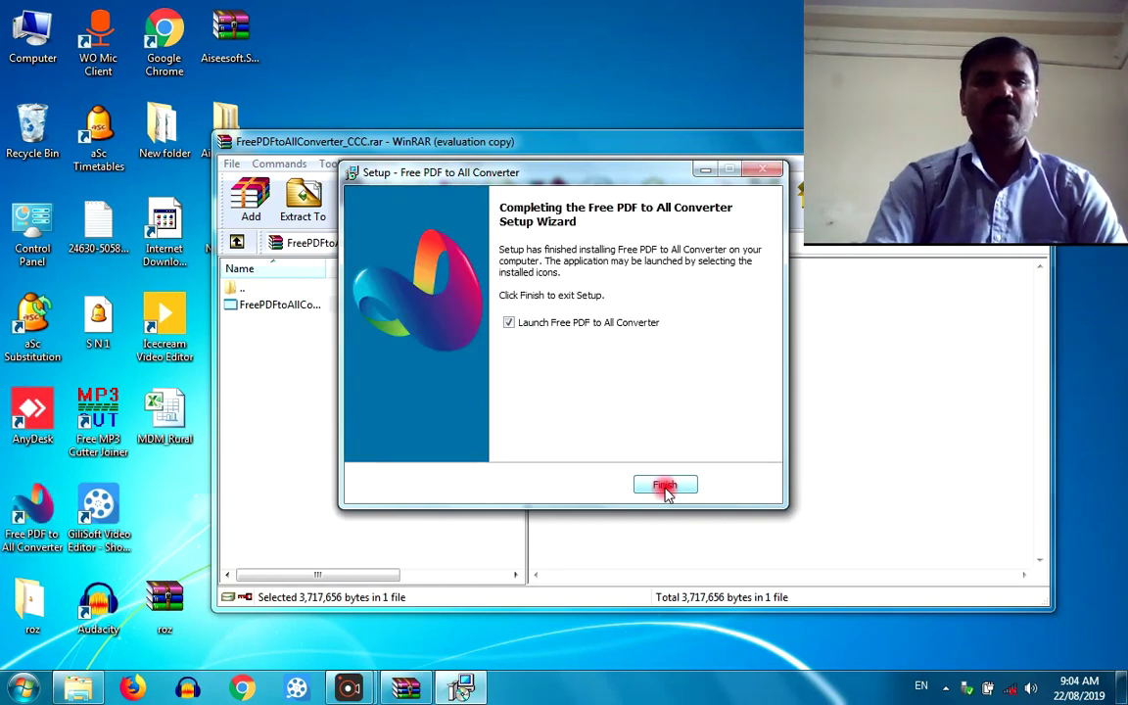
Finish the setup with the converter launched, and decline the offered upgrade to a new version
click(665, 487)
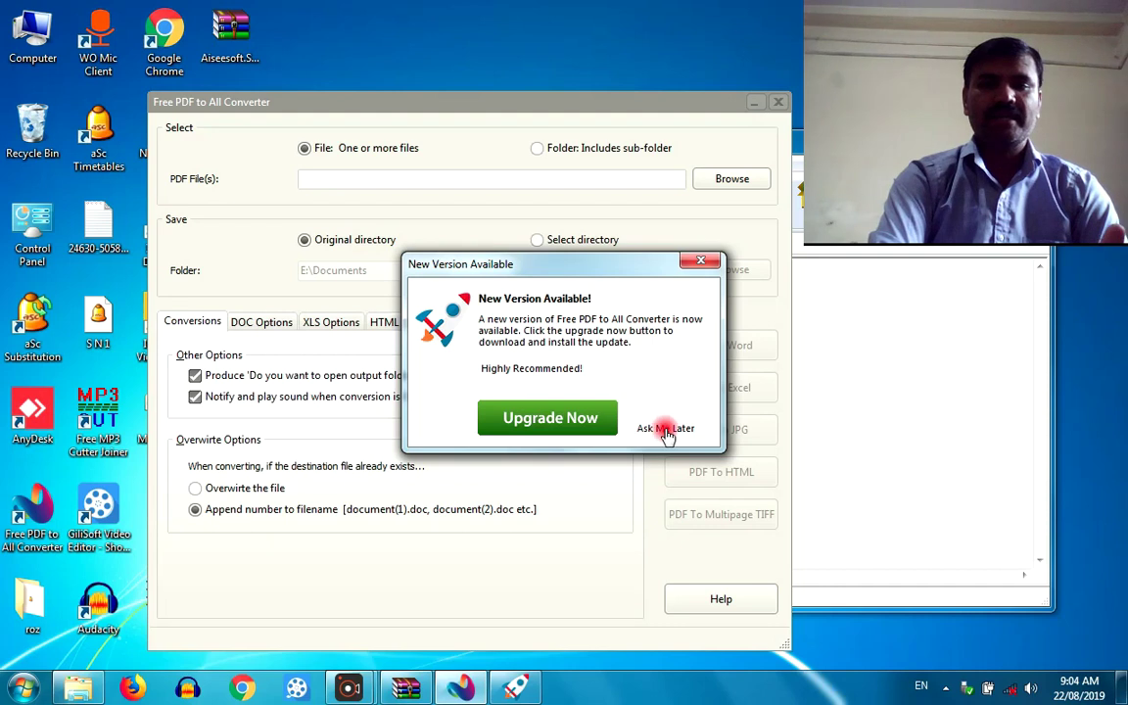
click(666, 429)
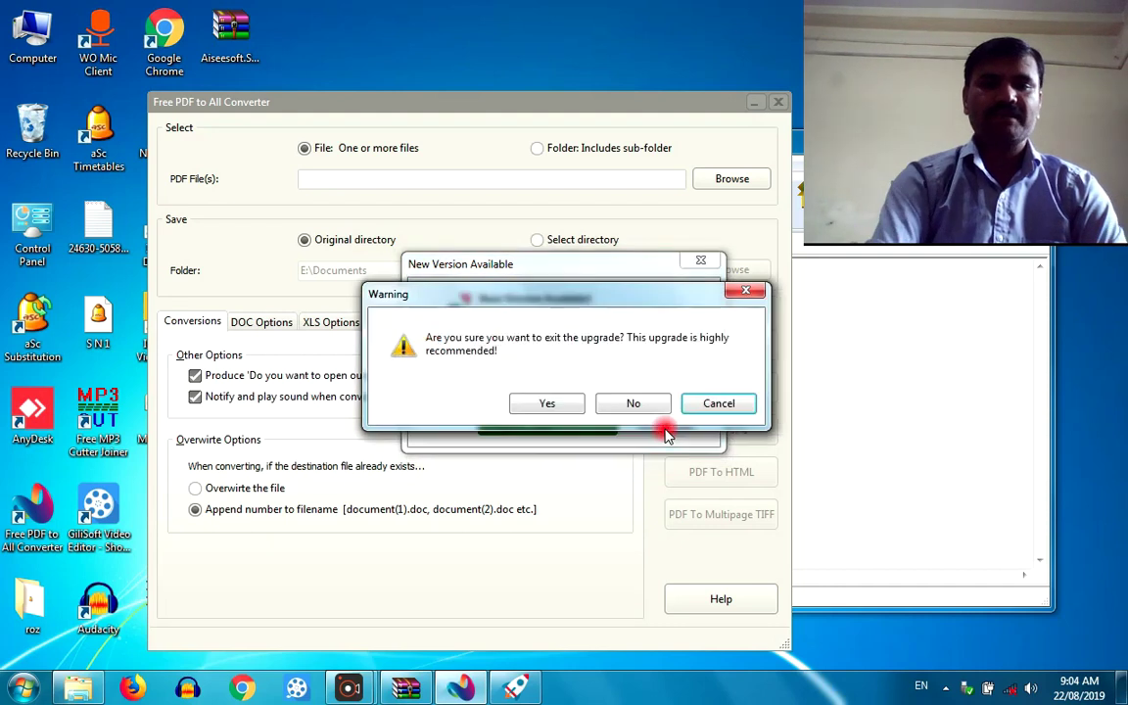
click(544, 401)
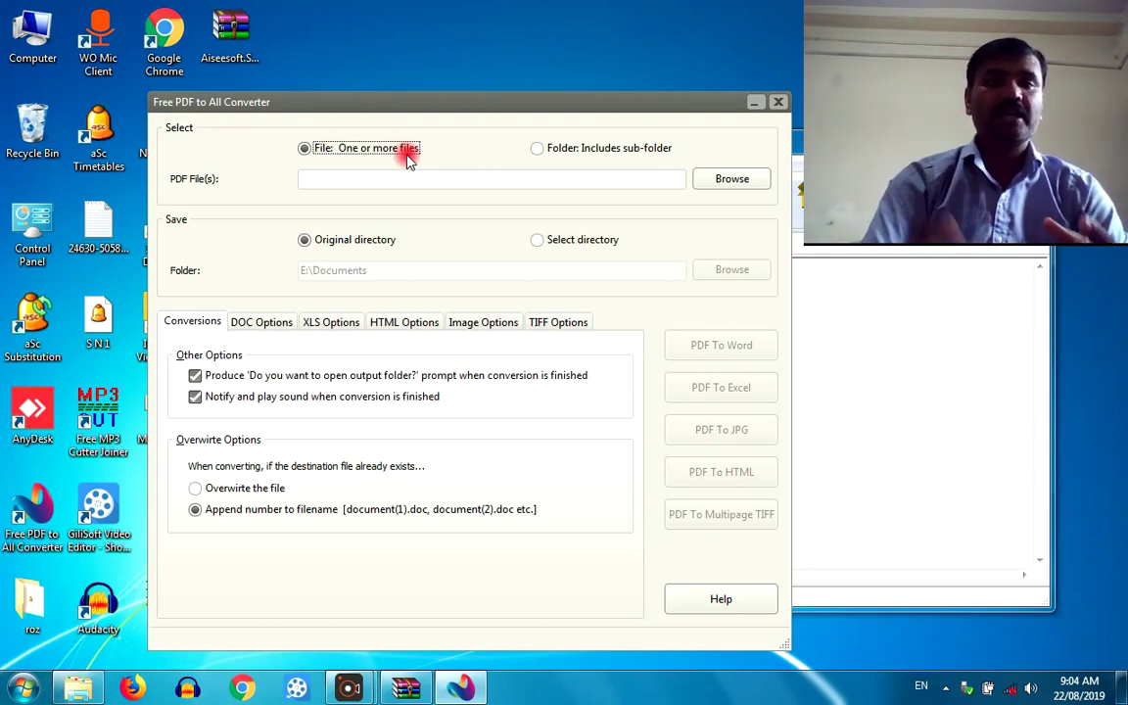
Set the source selection to one or more files and start browsing for the PDF
click(537, 149)
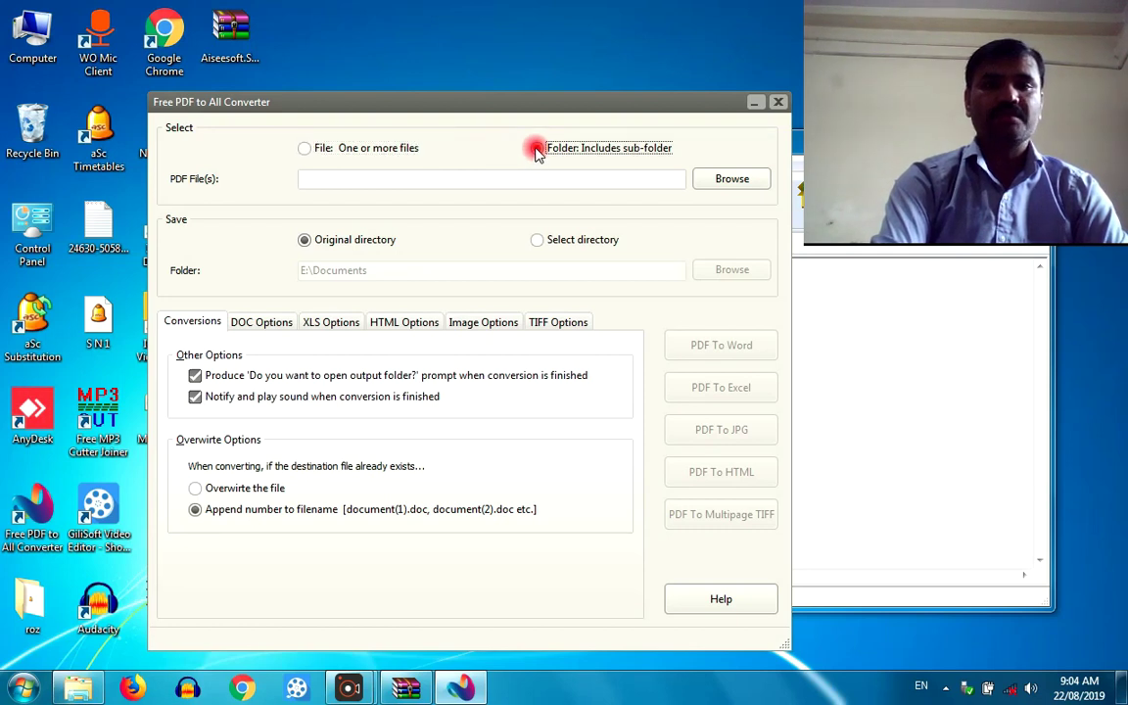
click(355, 149)
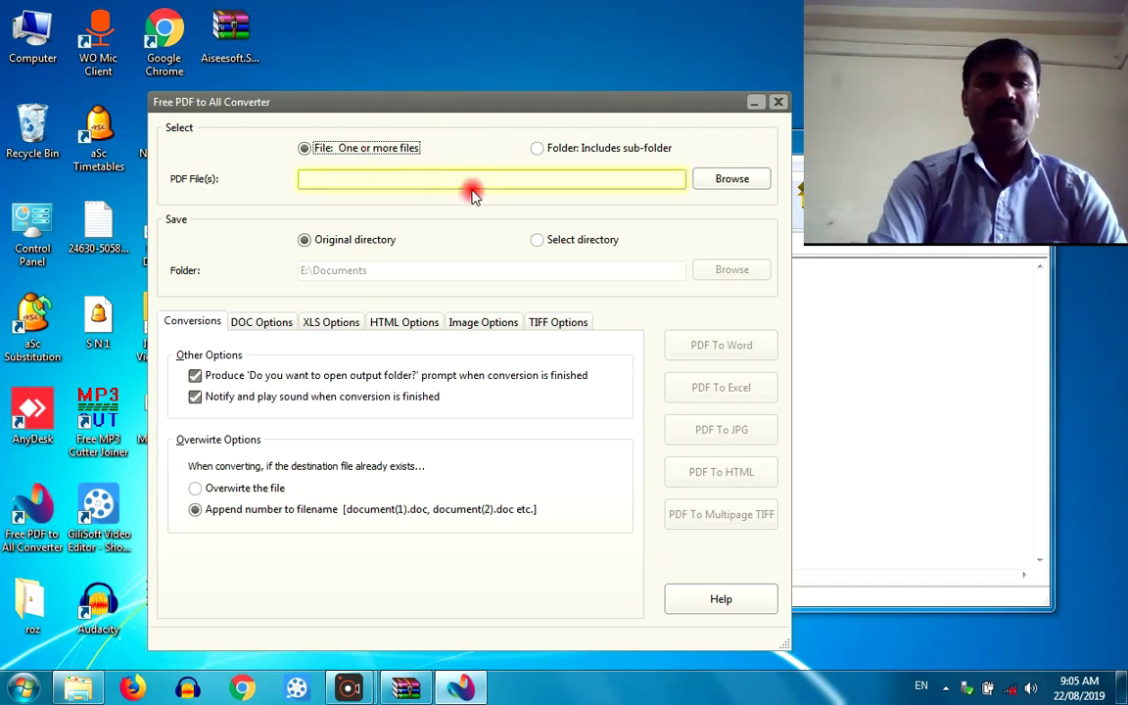
click(726, 178)
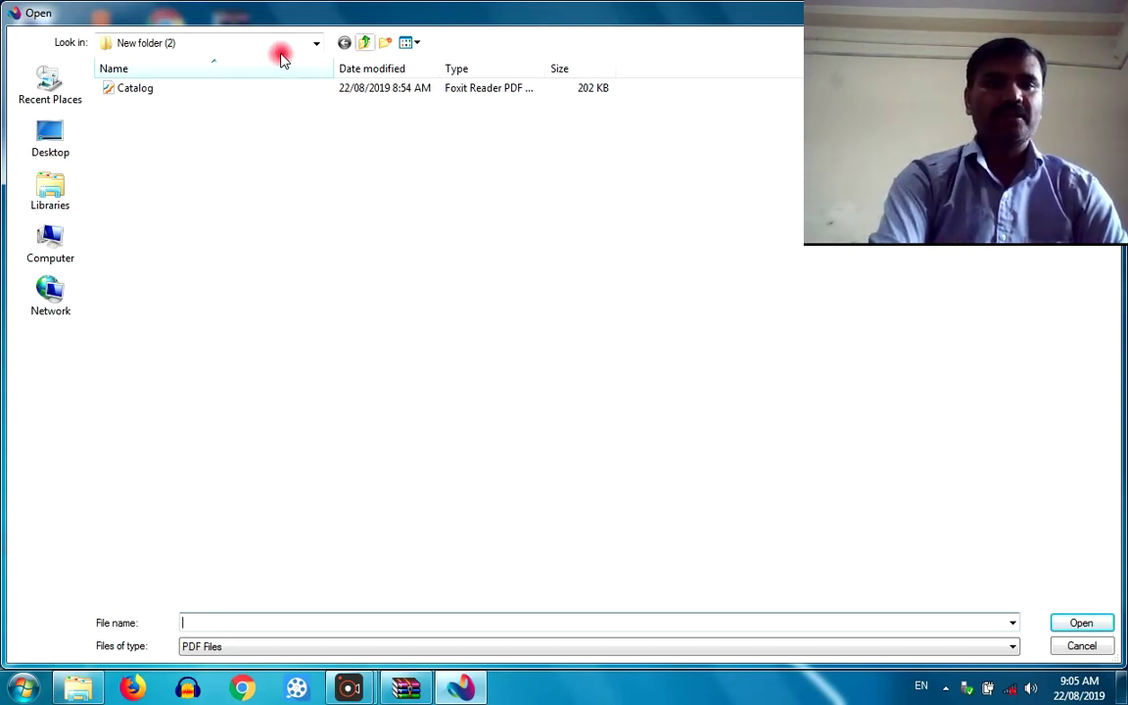
Open the Catalog PDF from New folder (2) in Foxit Reader, examine its student table and close the reader
click(134, 90)
right_click(133, 91)
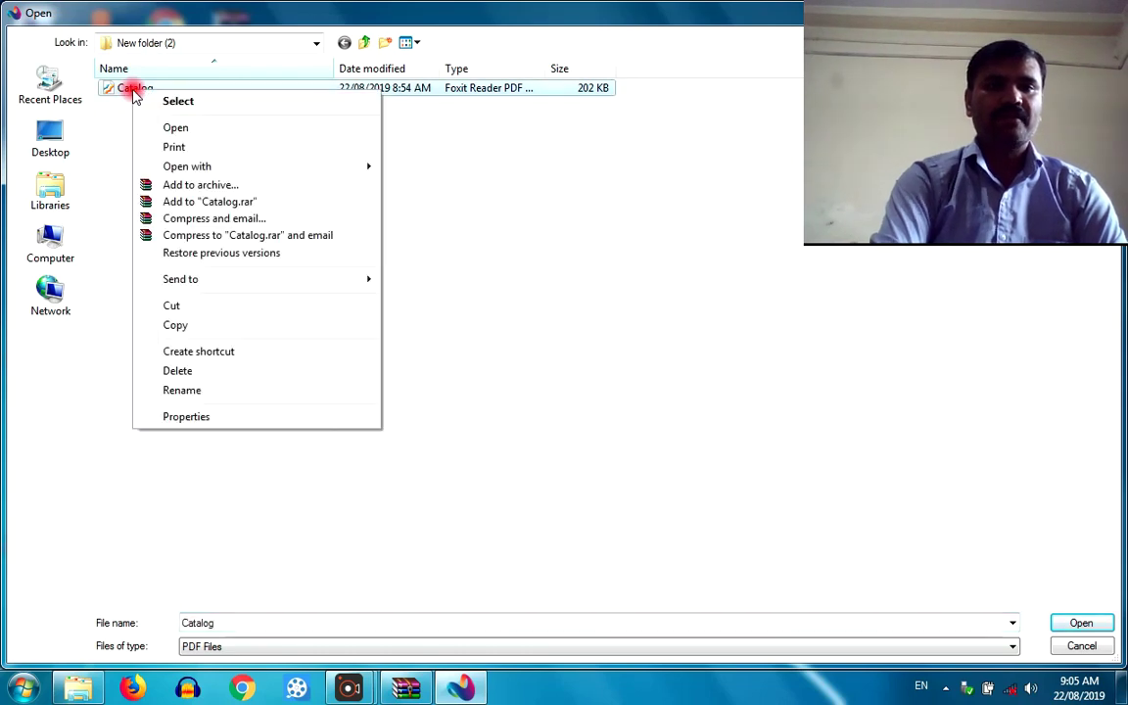
click(176, 128)
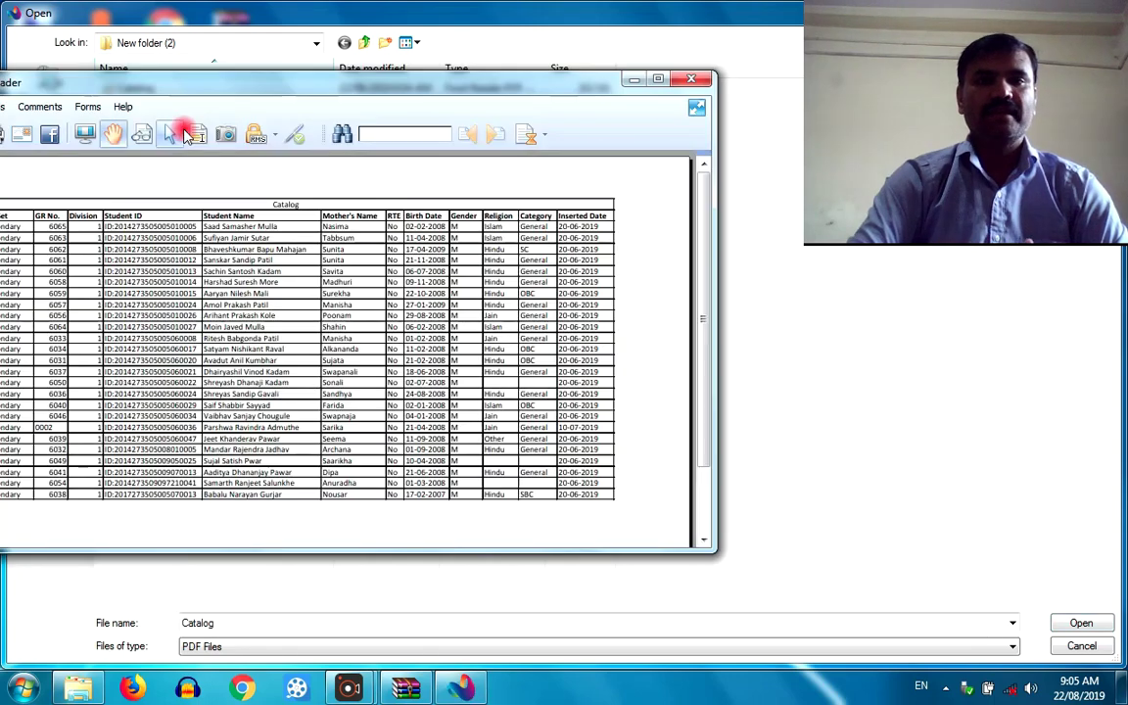
drag(245, 90, 409, 122)
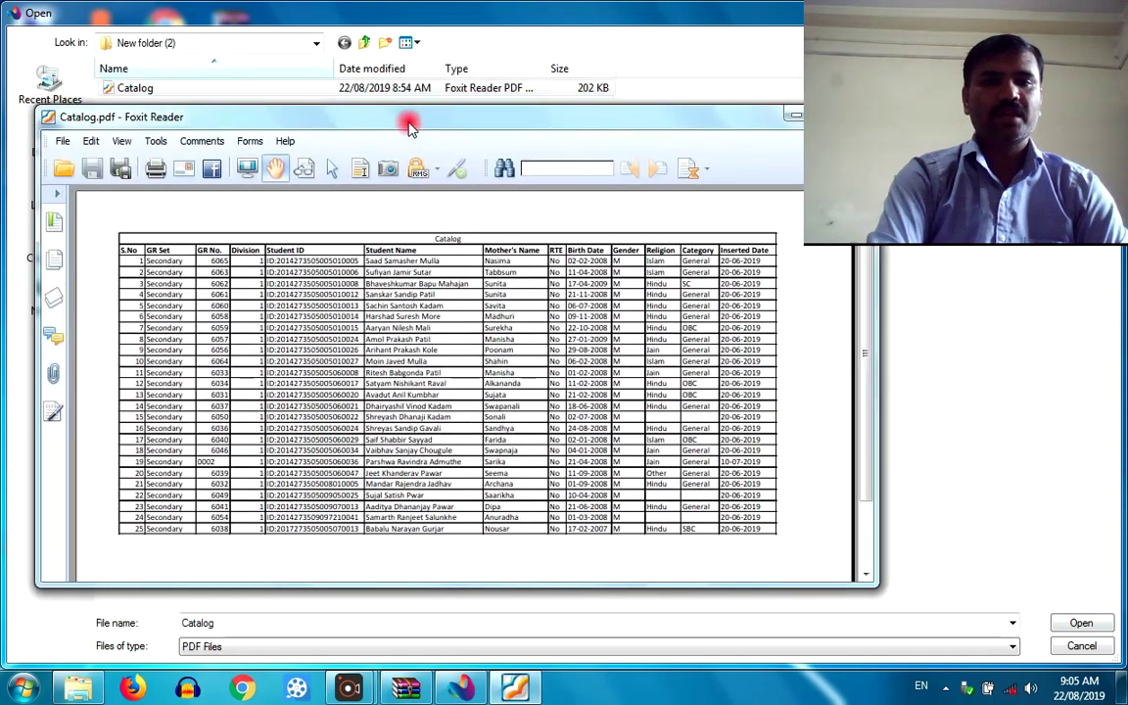
double_click(409, 123)
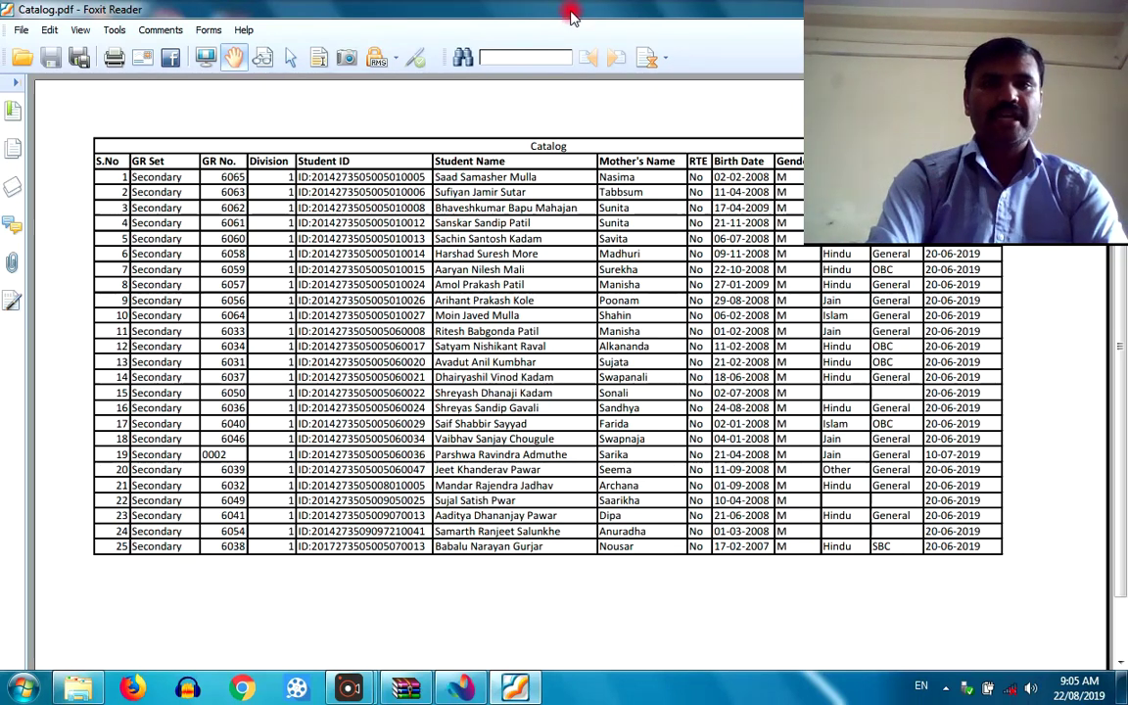
double_click(573, 15)
click(599, 14)
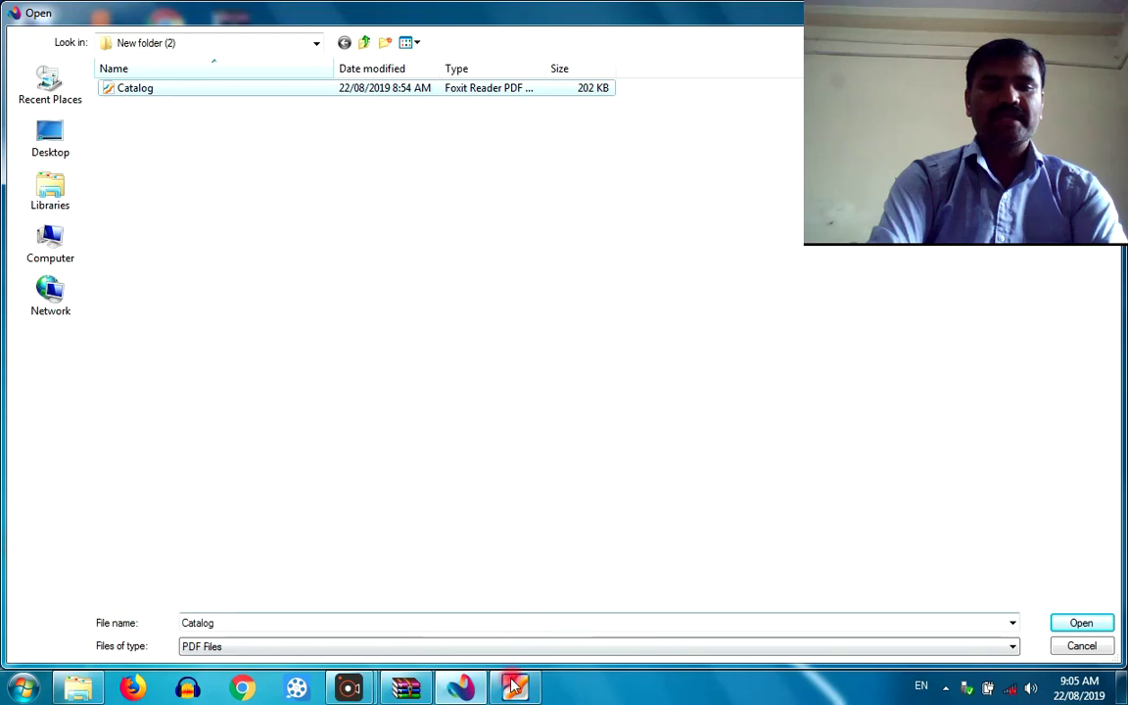
click(514, 687)
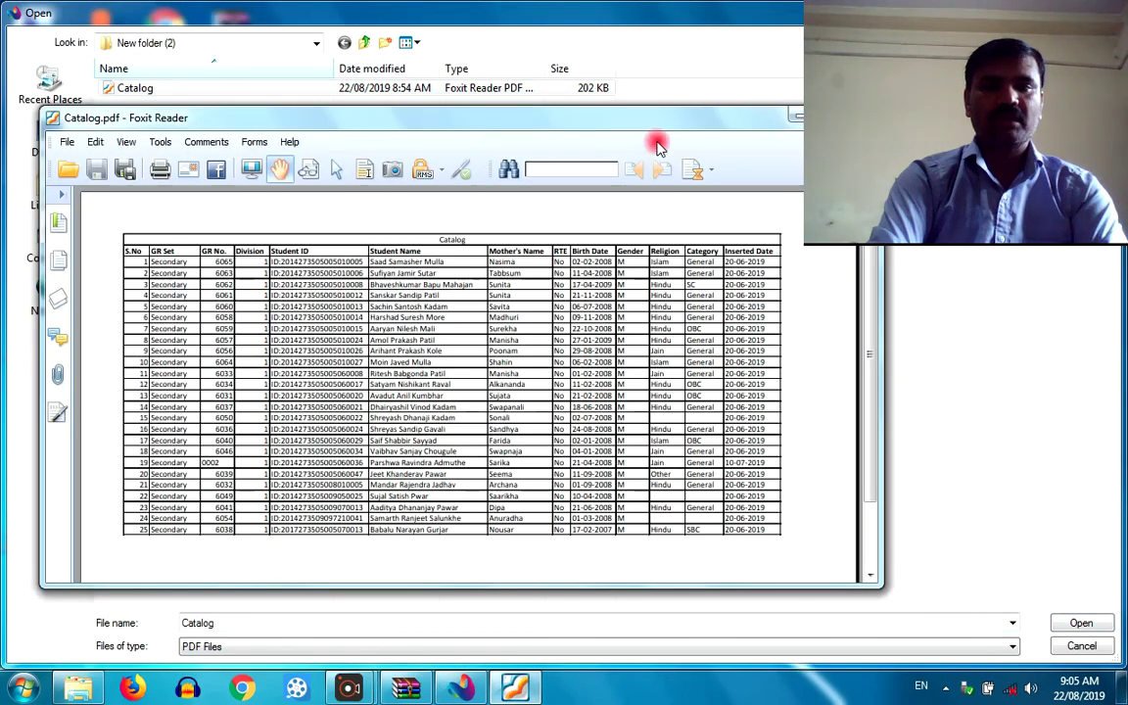
drag(662, 121, 554, 110)
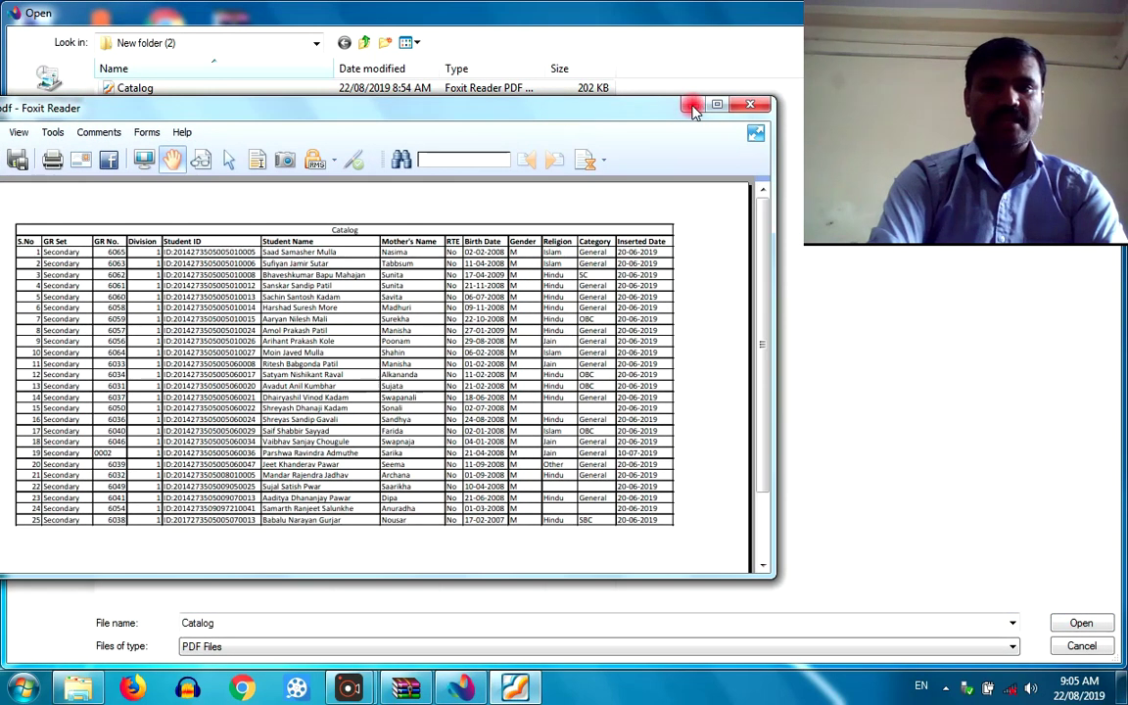
click(747, 105)
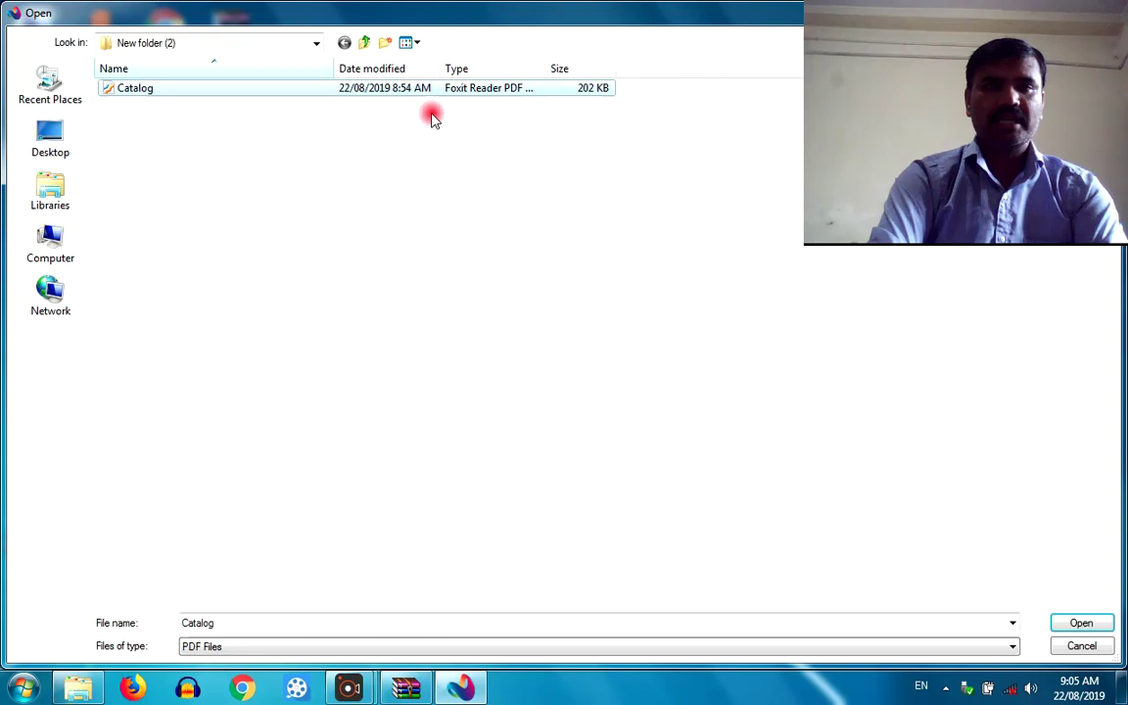
Load Catalog.pdf as the source file and convert it to Word, opening the output folder
double_click(207, 93)
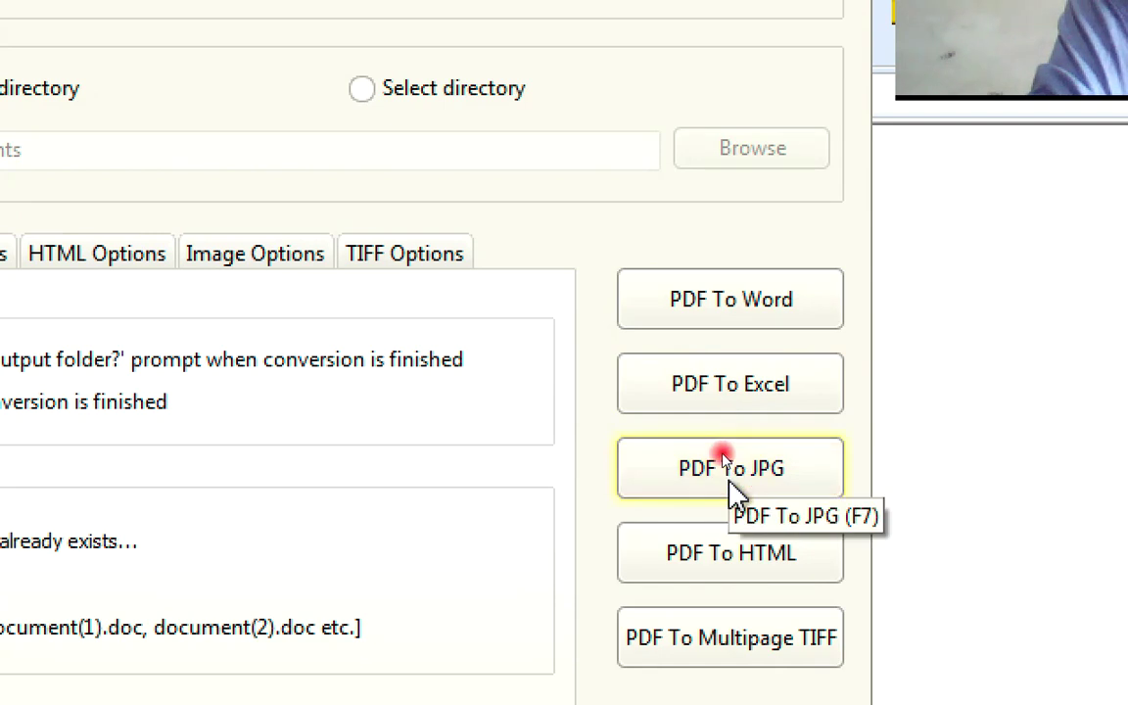
click(741, 566)
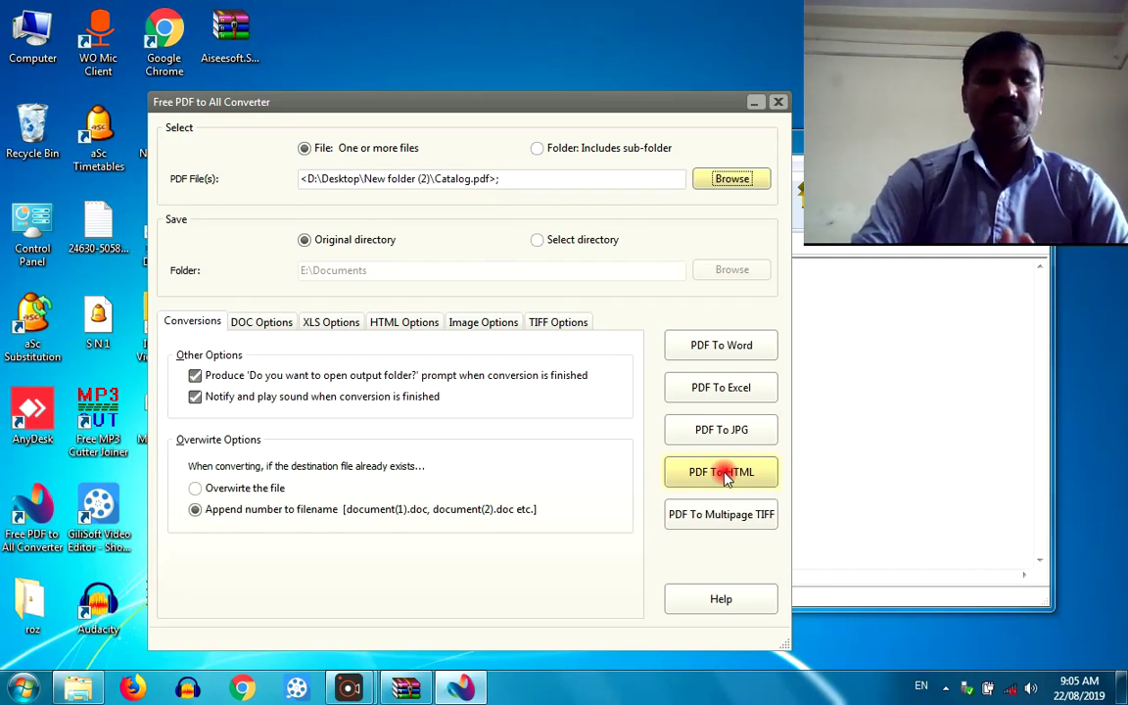
click(715, 350)
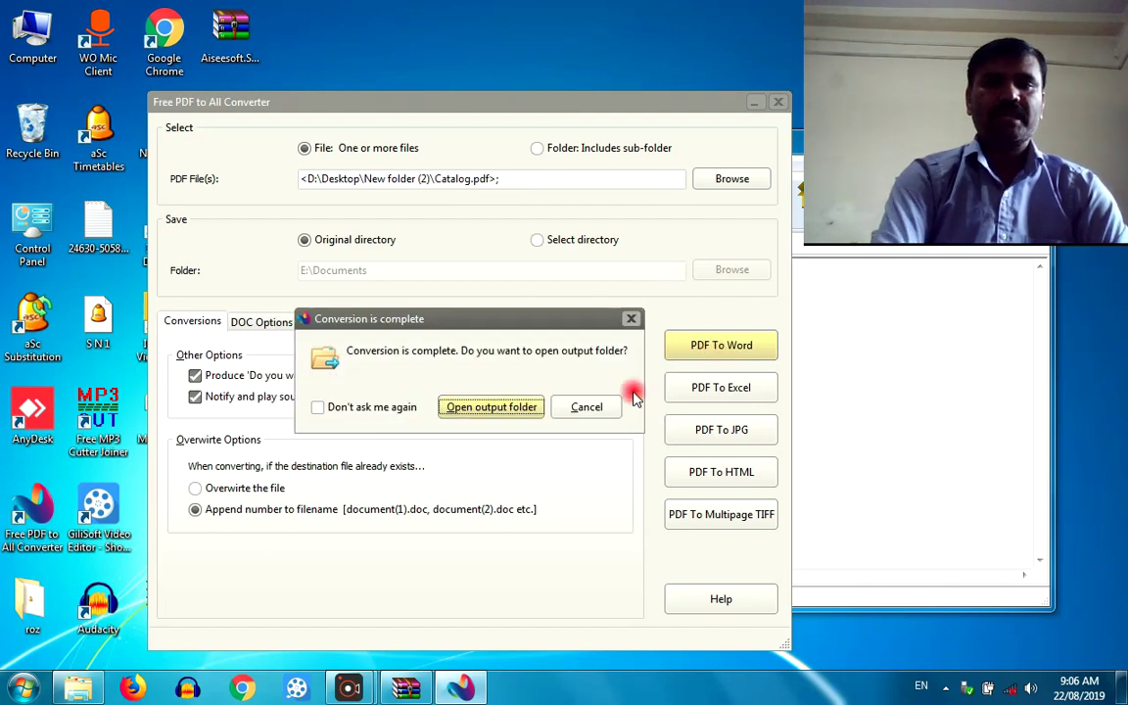
click(509, 406)
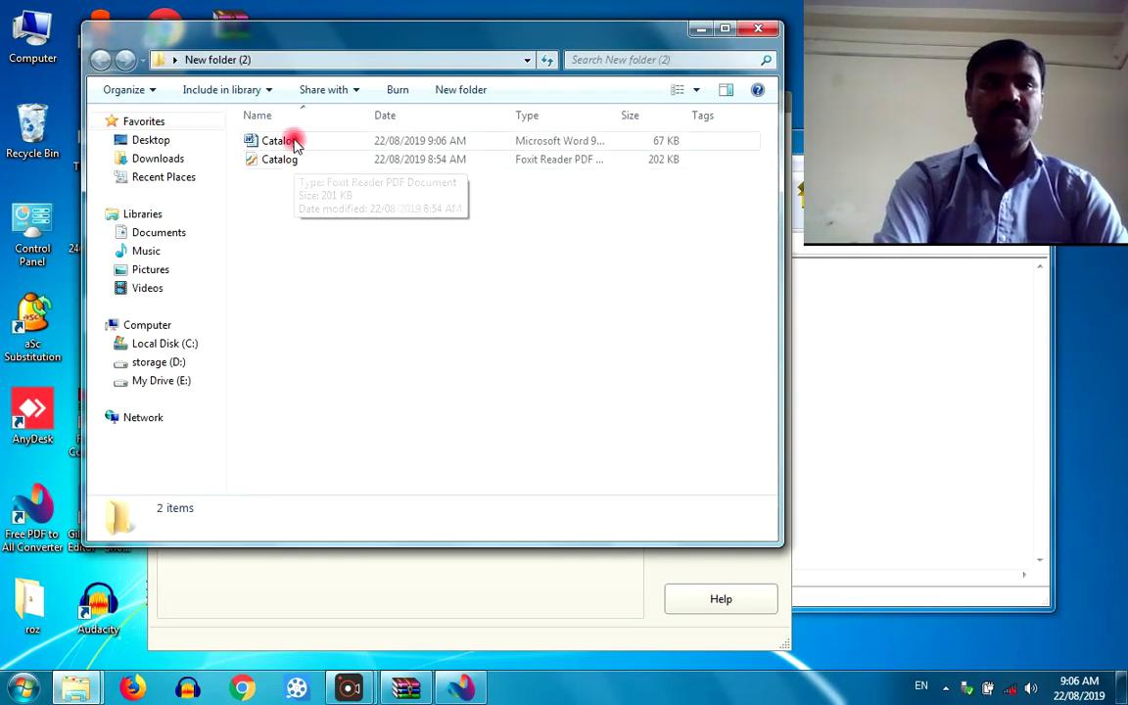
Open the converted Catalog Word document, compare its table with the PDF and close it
double_click(292, 141)
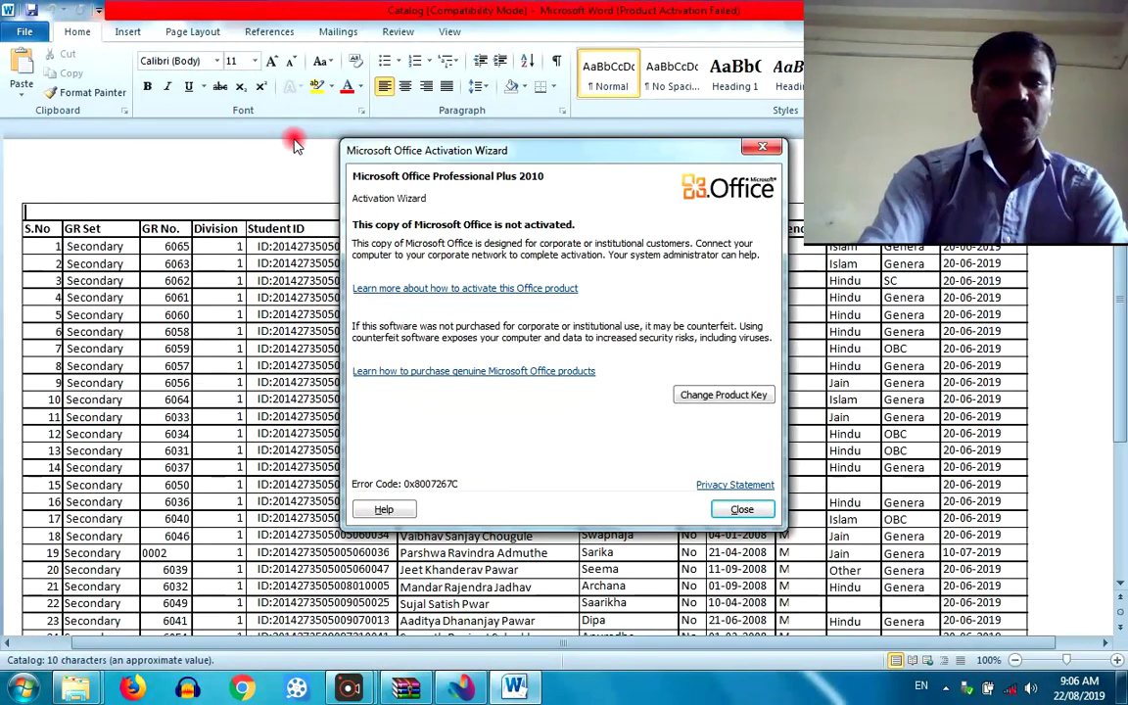
key(Escape)
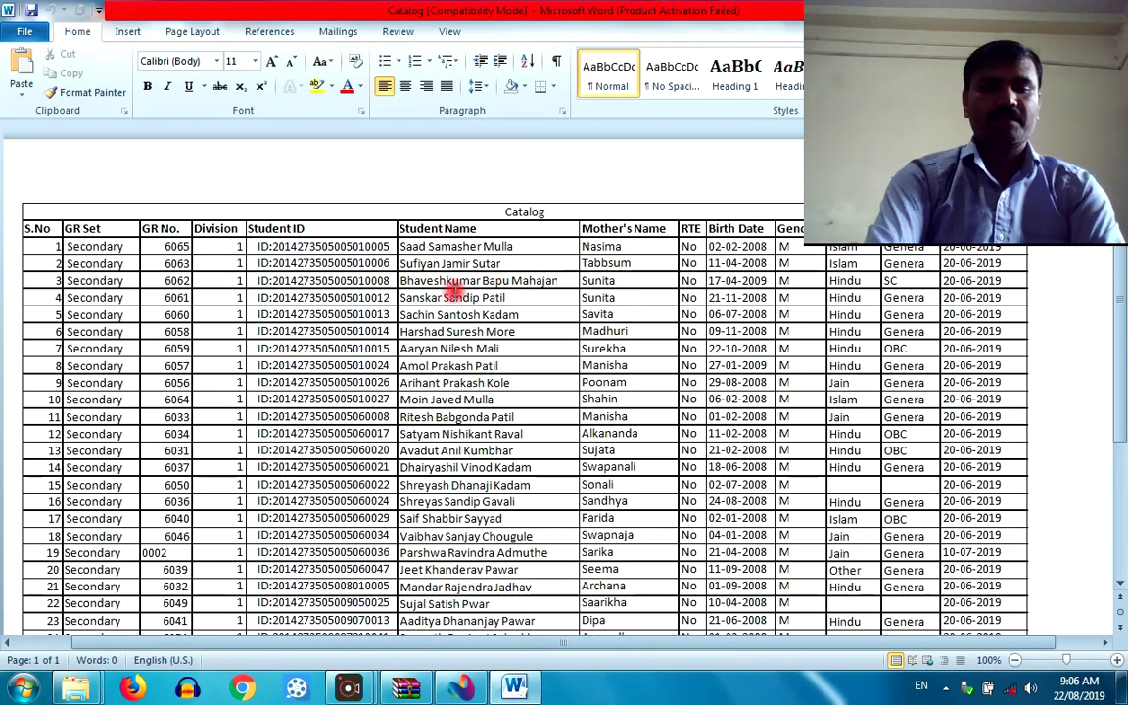
key(alt+F4)
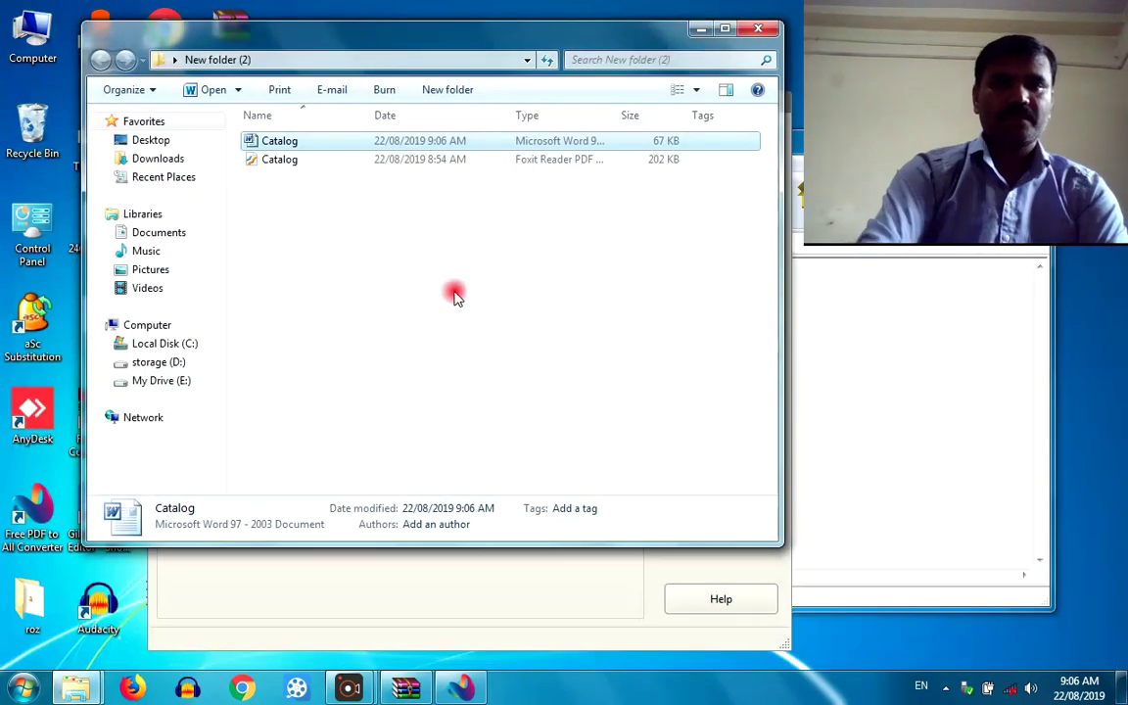
Return to the converter and convert Catalog.pdf to Excel, opening the output folder
click(537, 573)
click(698, 395)
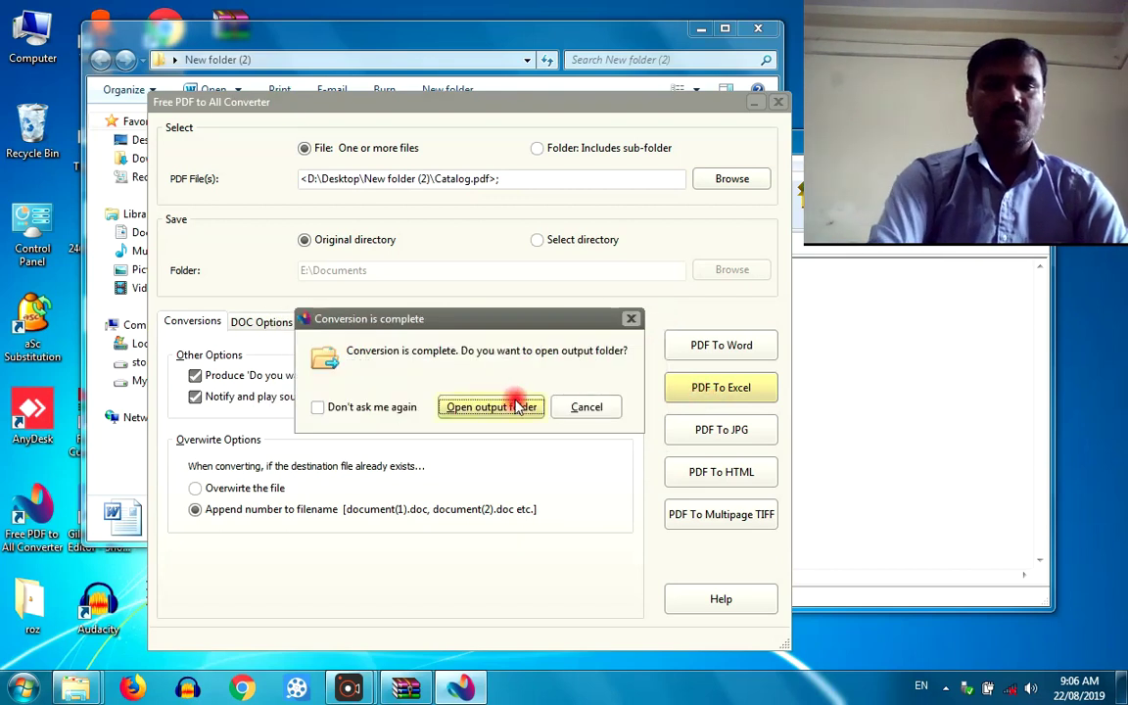
click(519, 407)
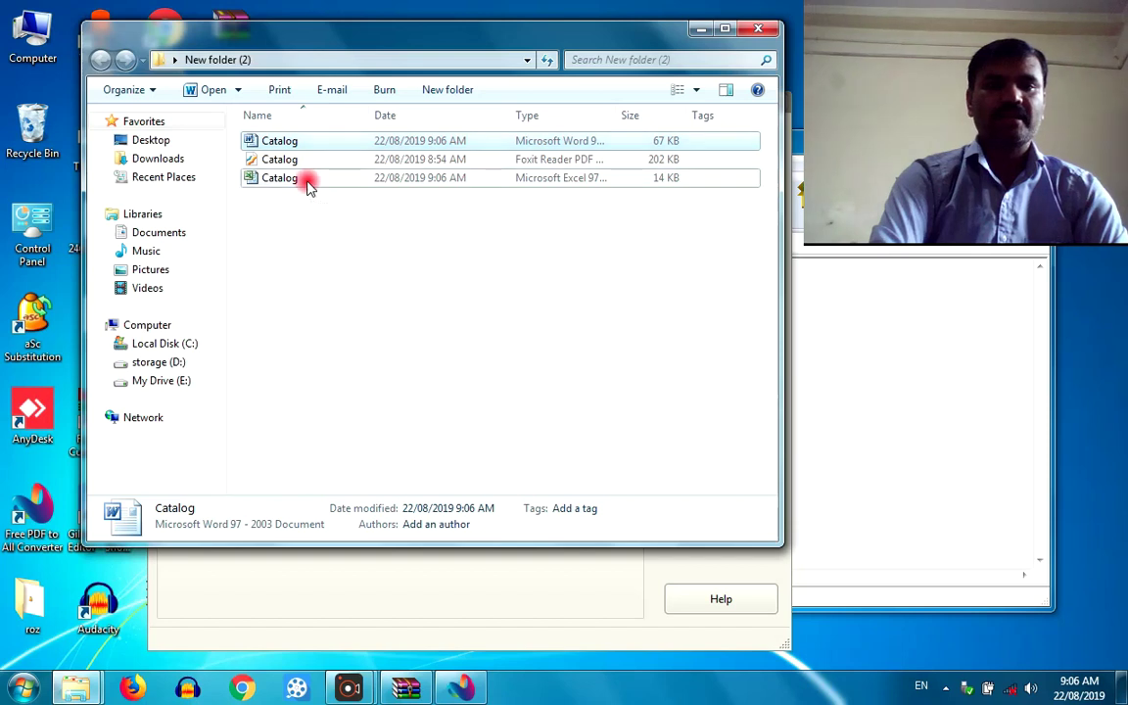
Open the converted Catalog Excel worksheet, check its rows and columns and close it
double_click(306, 185)
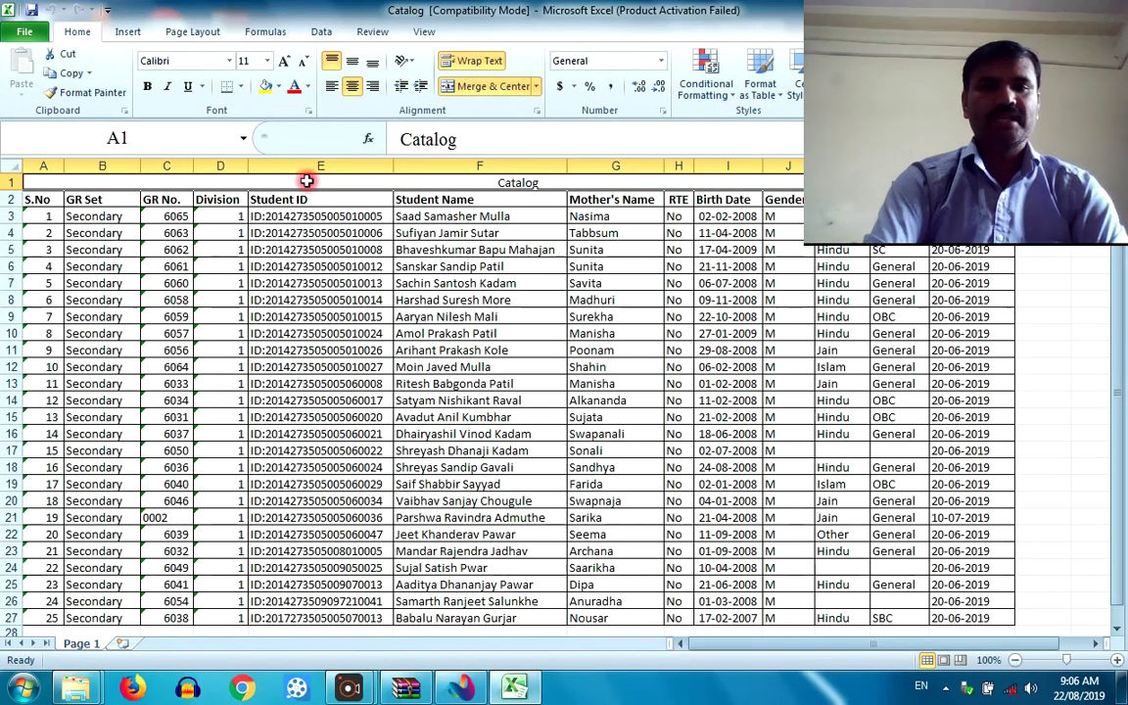
key(Escape)
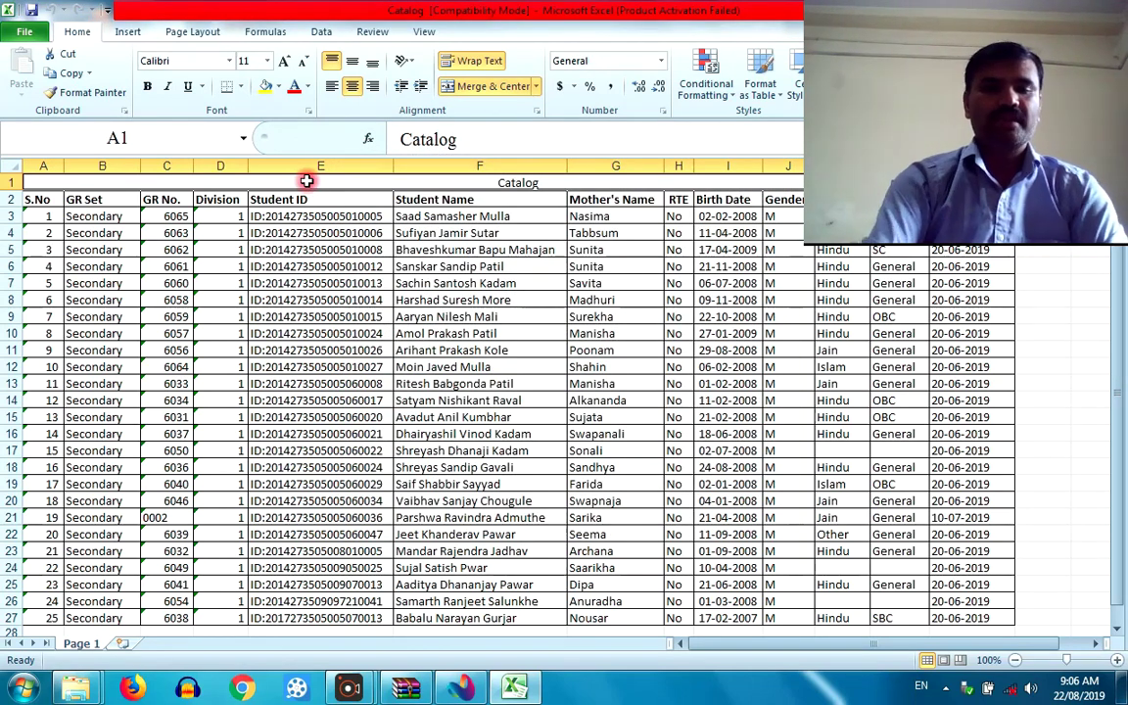
key(alt+F4)
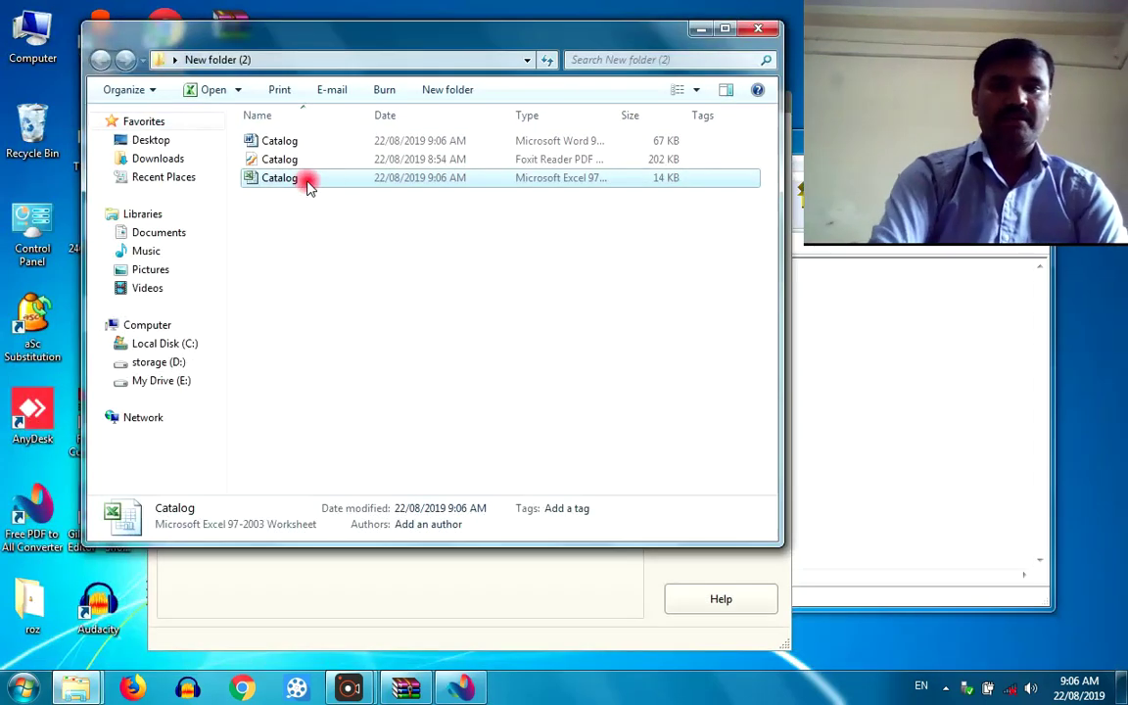
Return to the converter and convert Catalog.pdf to JPG, opening the output folder
click(453, 602)
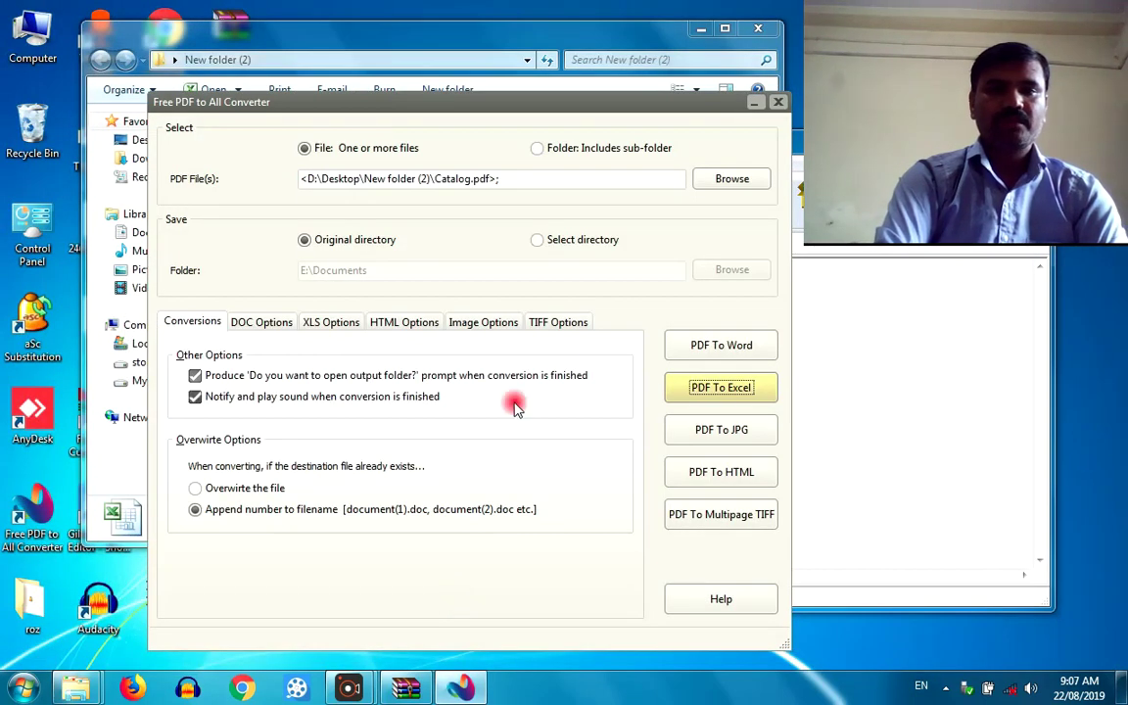
click(722, 428)
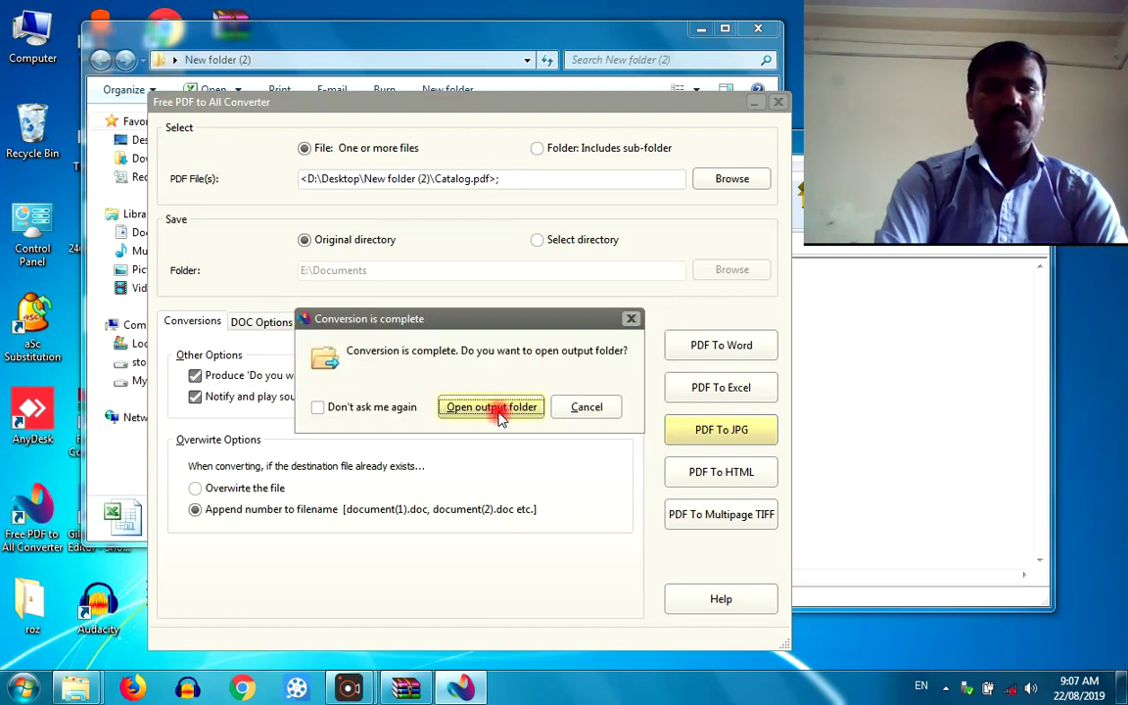
click(519, 407)
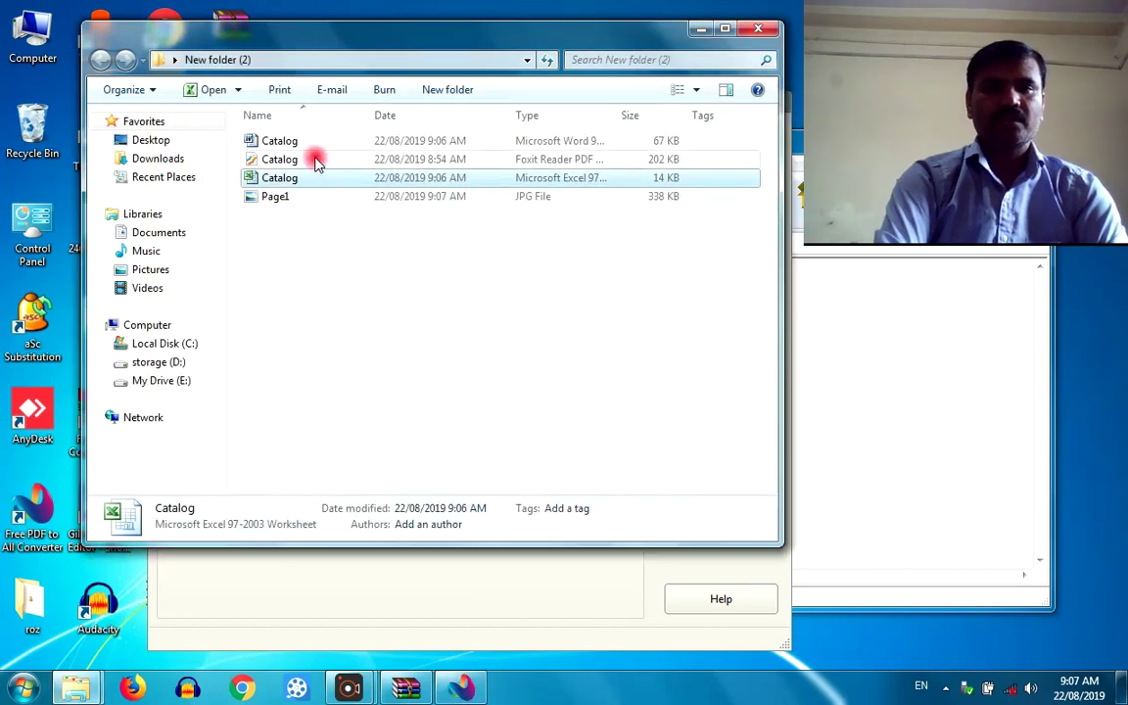
Open the converted Page1 JPG image, inspect the catalog table up close and close it
click(282, 196)
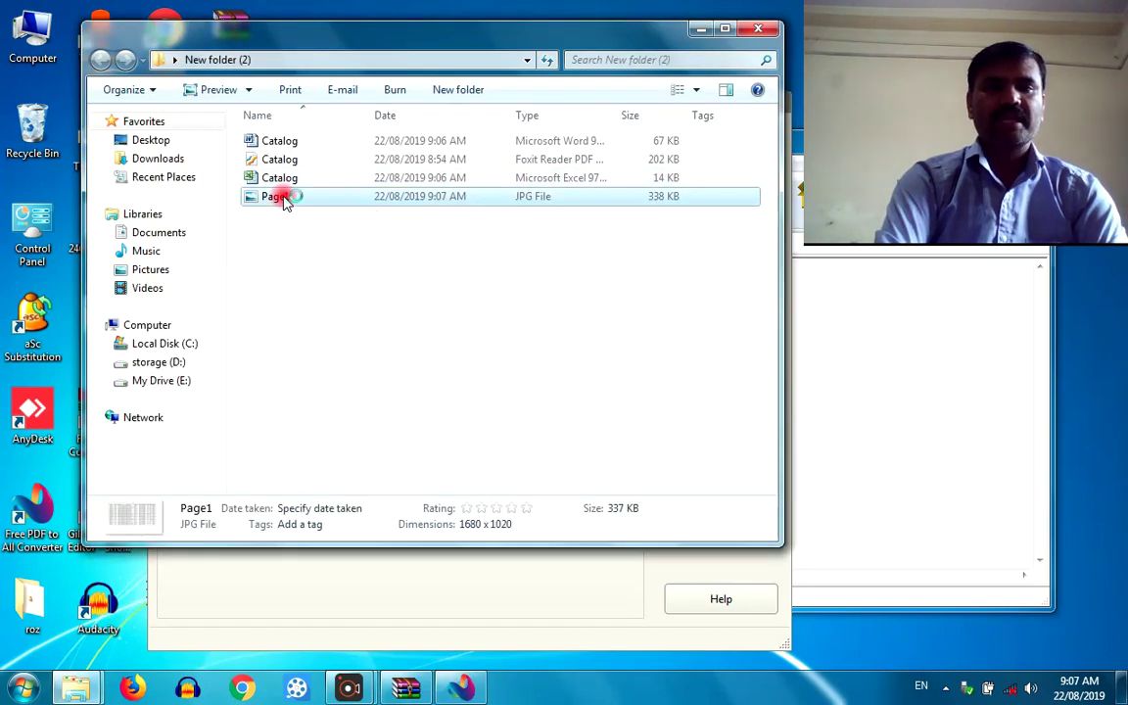
double_click(283, 197)
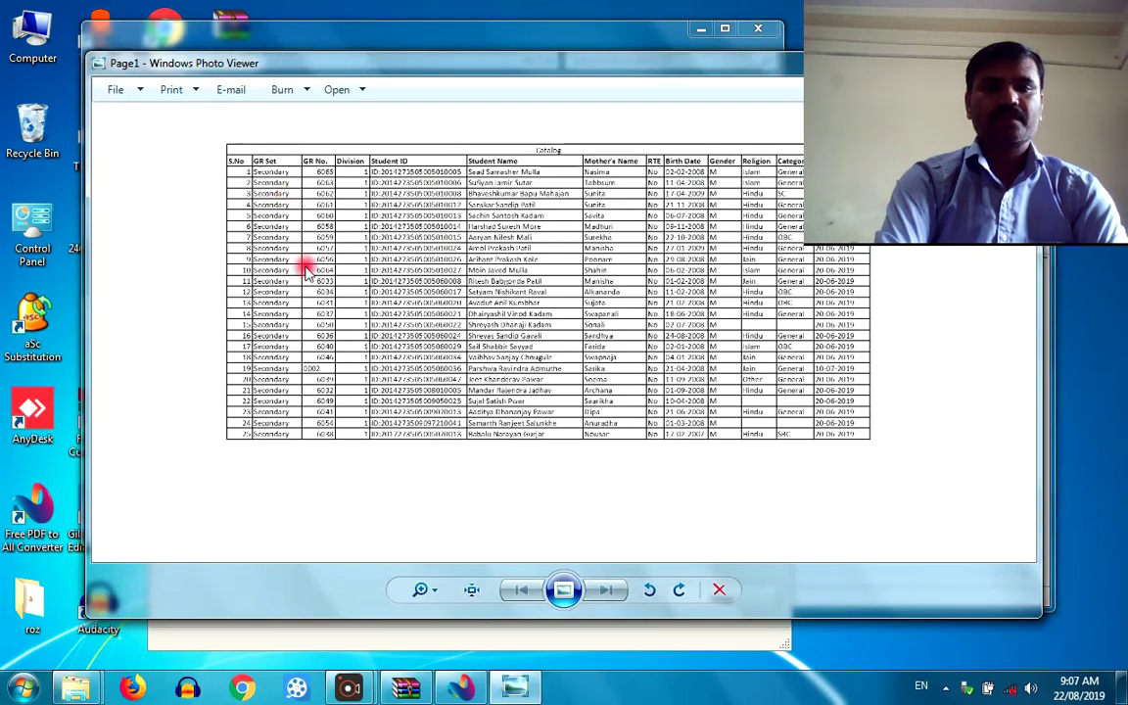
click(421, 590)
drag(426, 552, 426, 585)
drag(426, 586, 426, 592)
key(alt+F4)
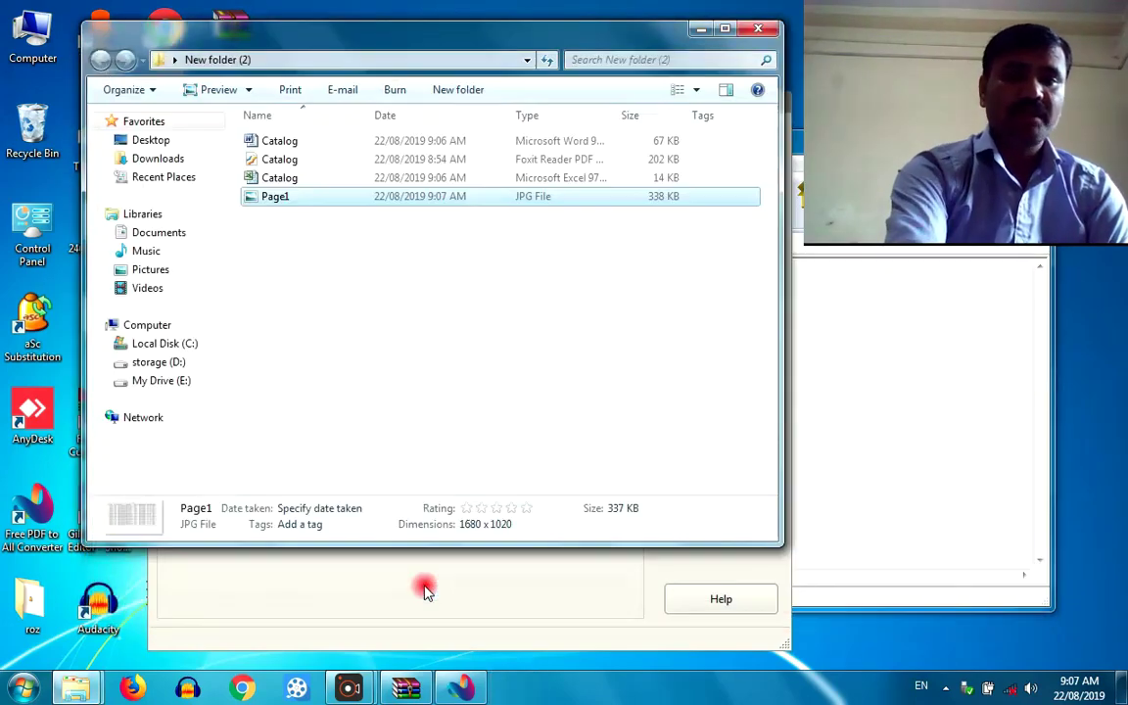
Close the output folder and convert Catalog.pdf to HTML, opening the output folder when the conversion finishes
key(alt+F4)
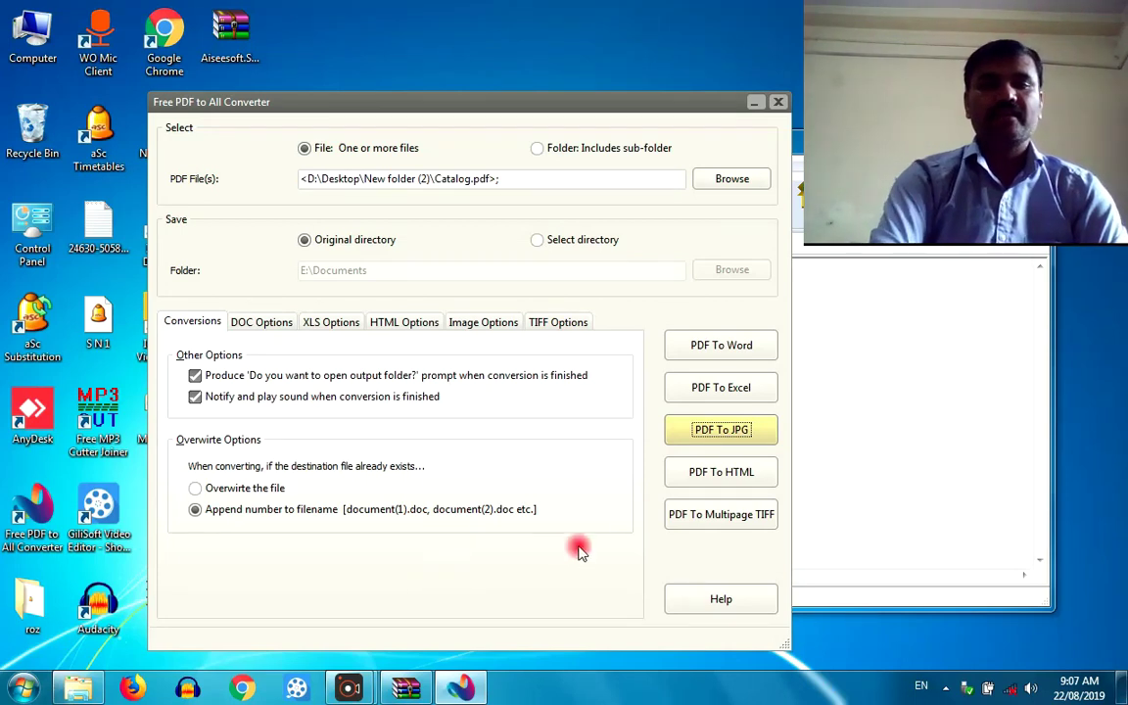
click(711, 478)
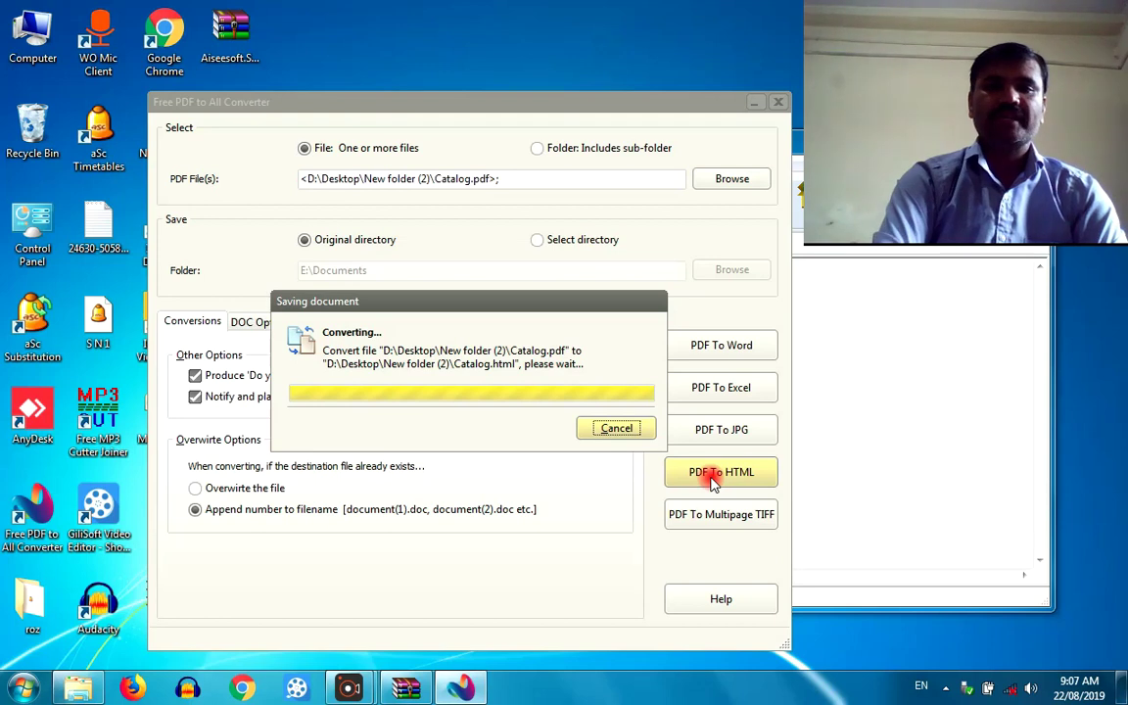
click(534, 406)
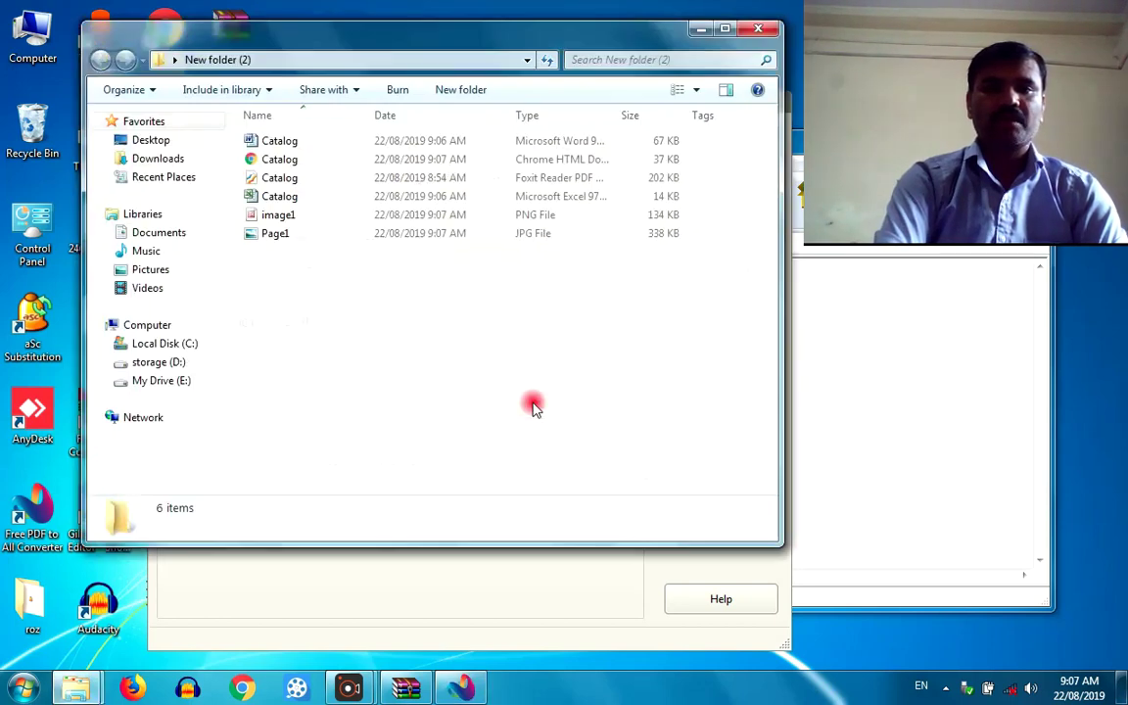
Open the converted Catalog HTML document, check its table, close it and return to the converter
double_click(284, 160)
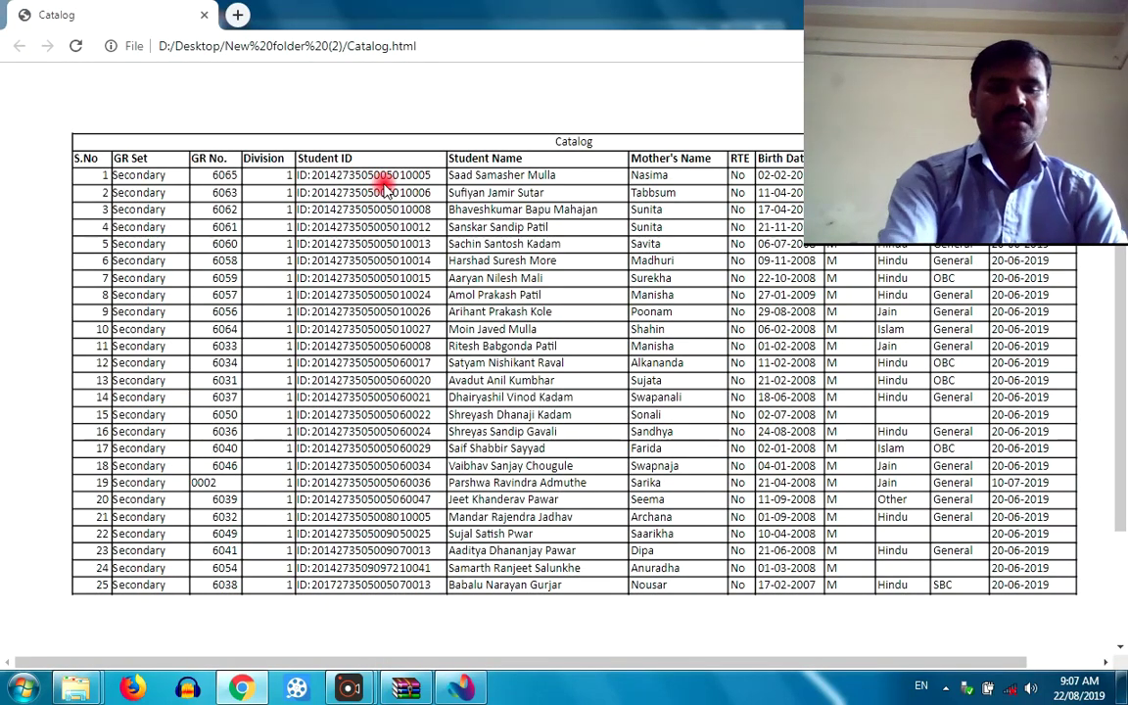
key(alt+F4)
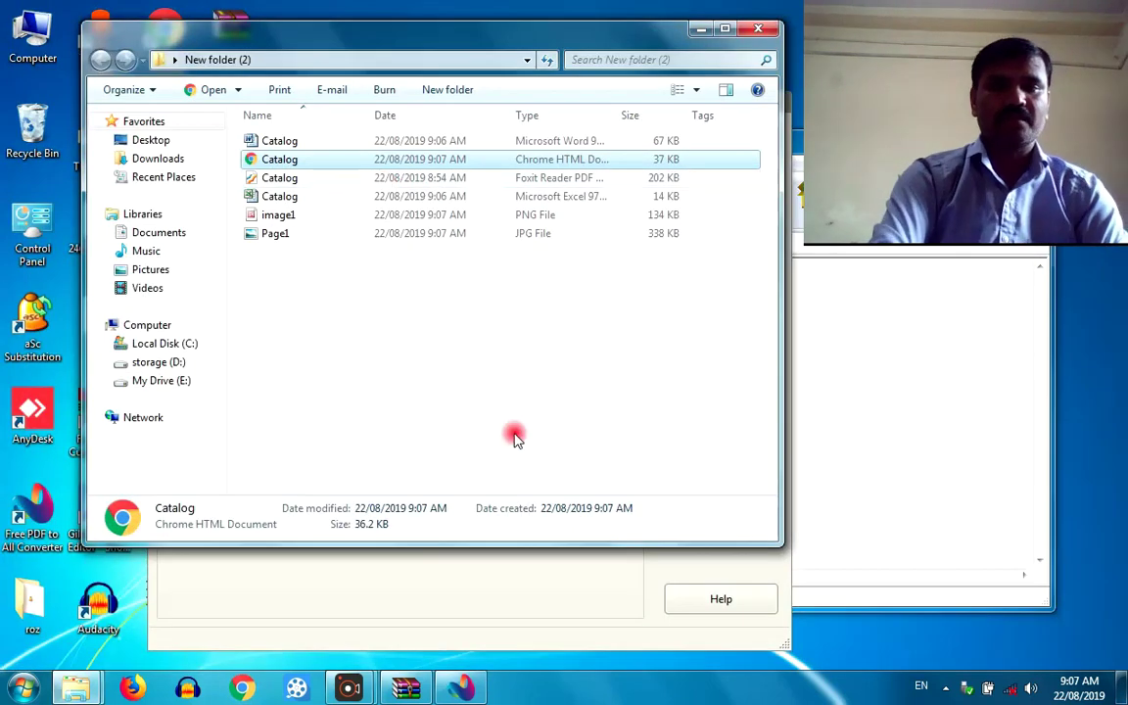
click(495, 577)
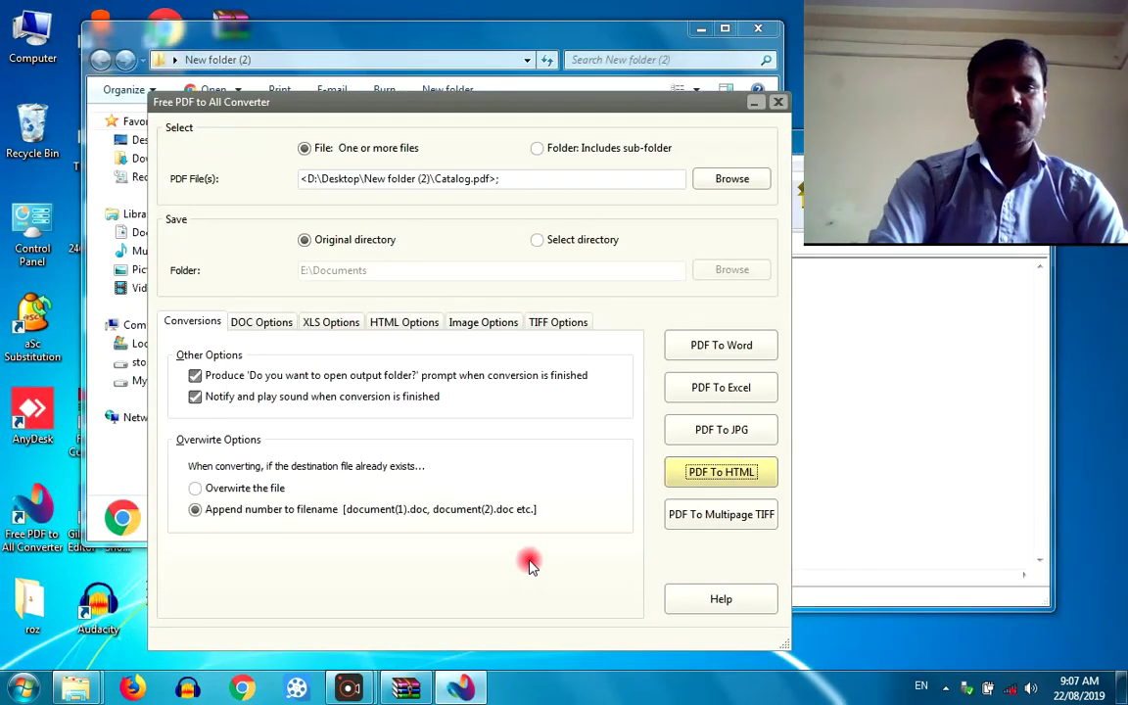